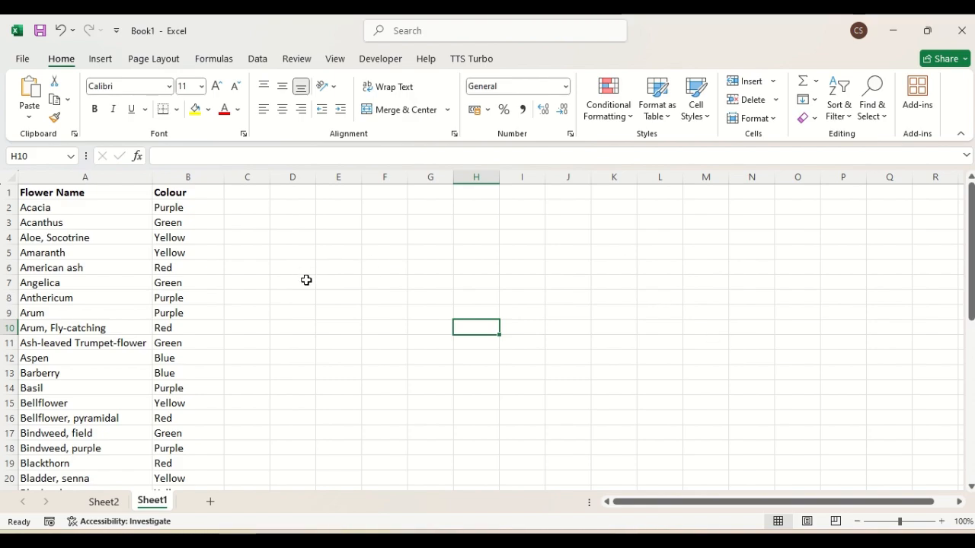
left_click(28, 194)
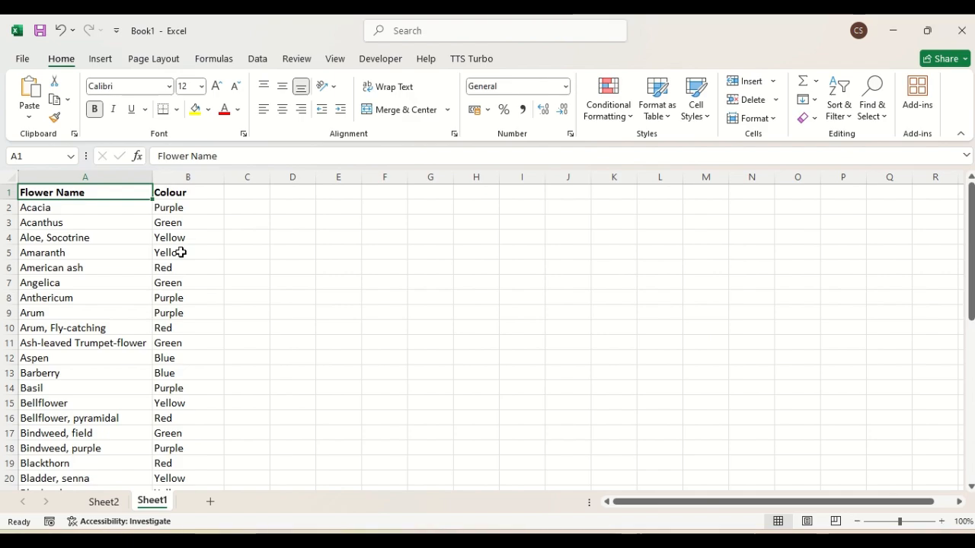
left_click(281, 253)
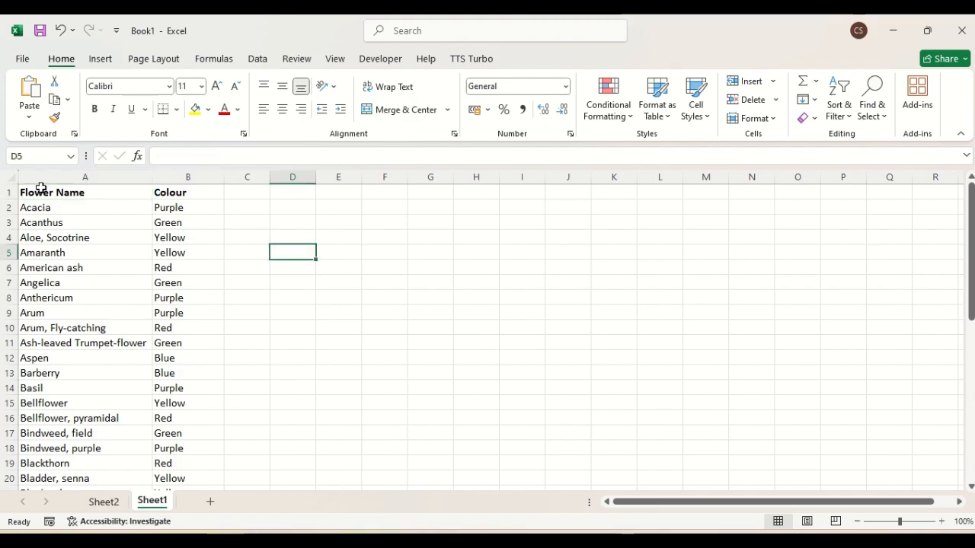
left_click(11, 193)
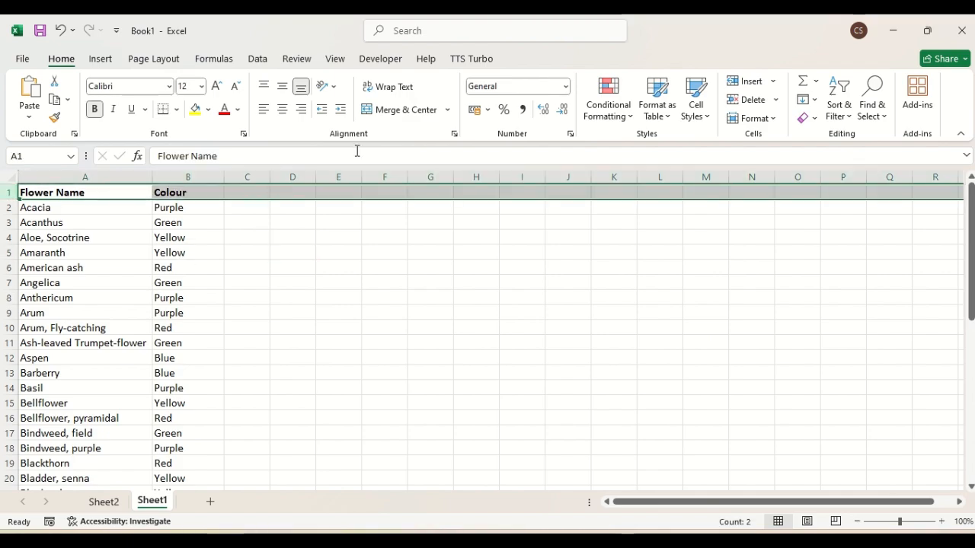
left_click(392, 217)
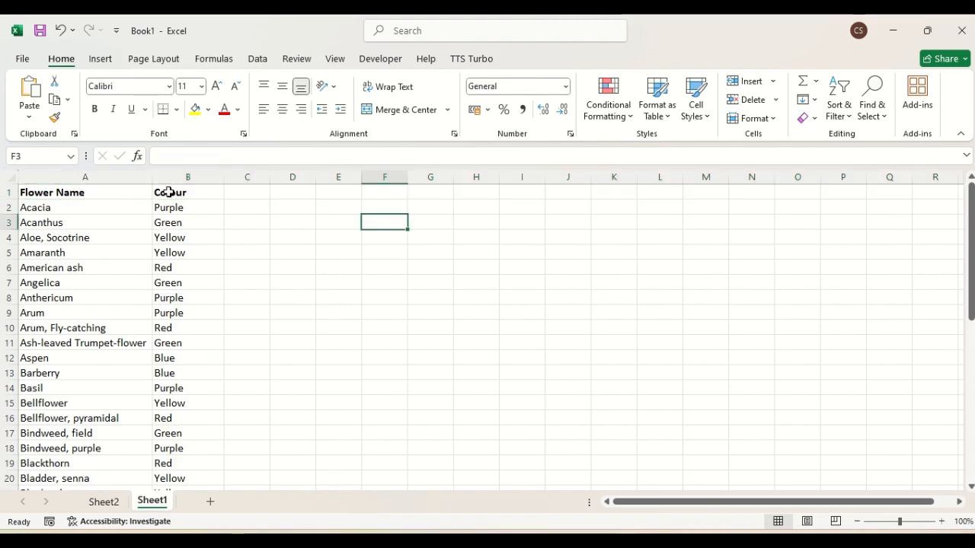
left_click(10, 194)
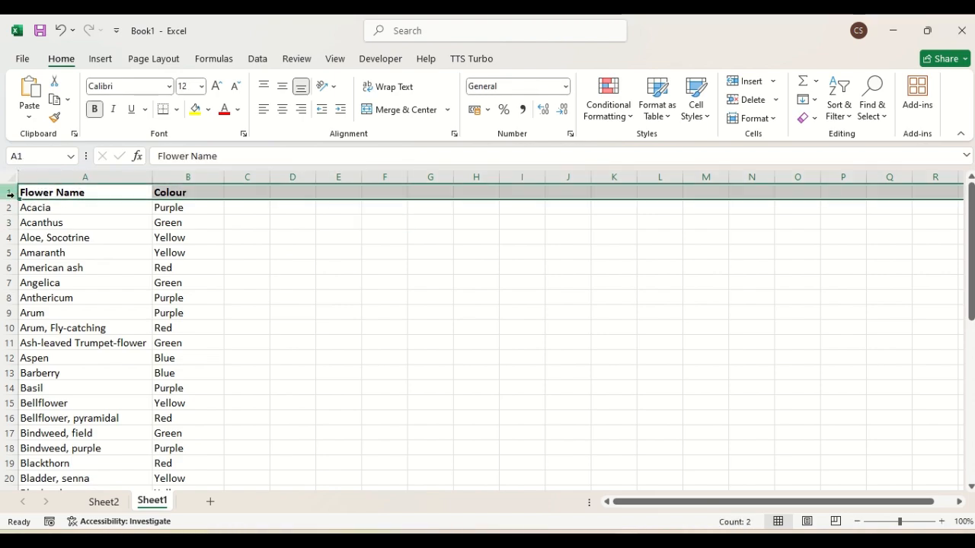
- Add filters to the Flower Name and Colour header cells in A1:B1
left_click(27, 192)
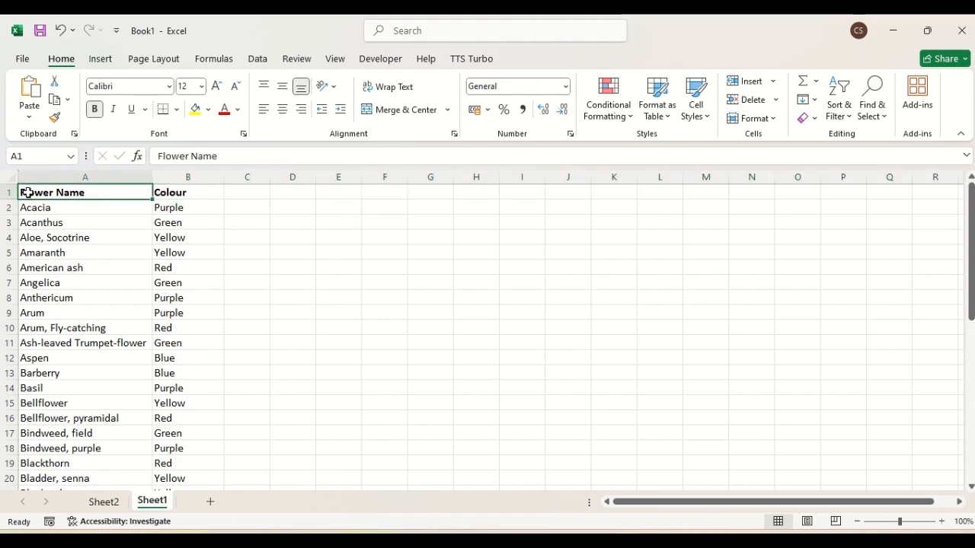
key("shift+Right")
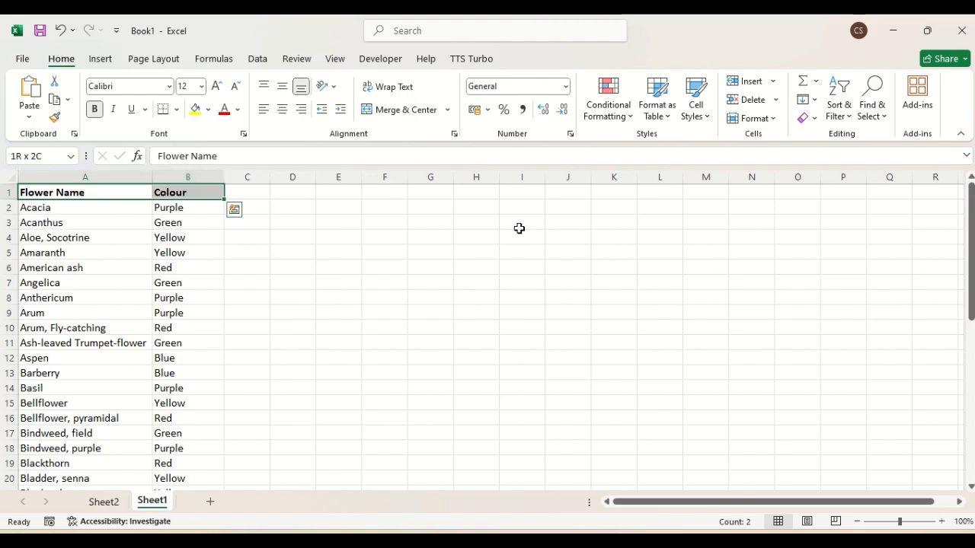
left_click(842, 118)
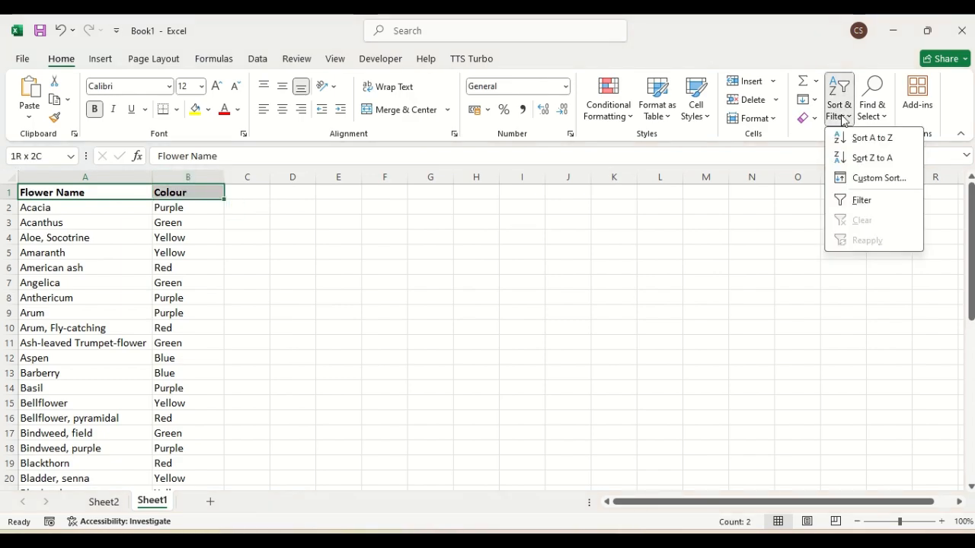
left_click(859, 199)
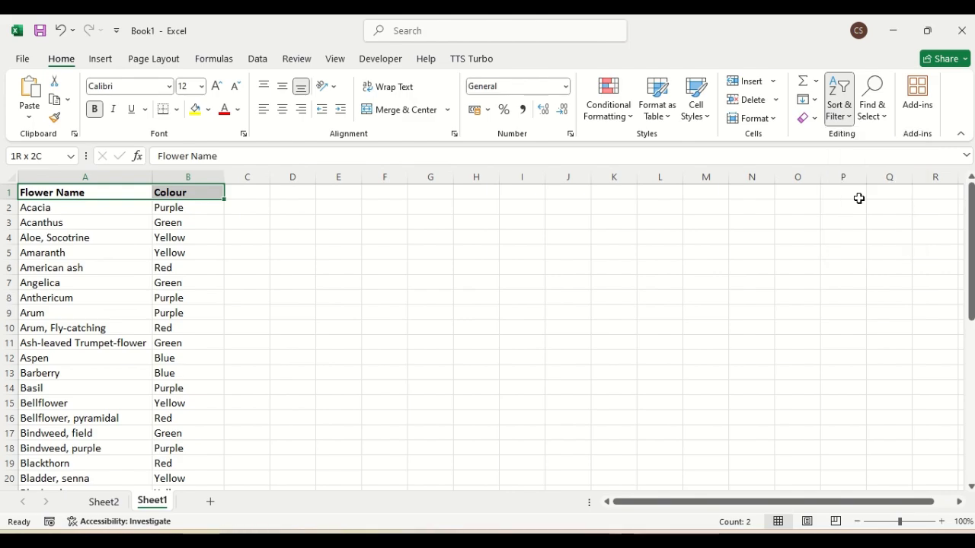
left_click(470, 283)
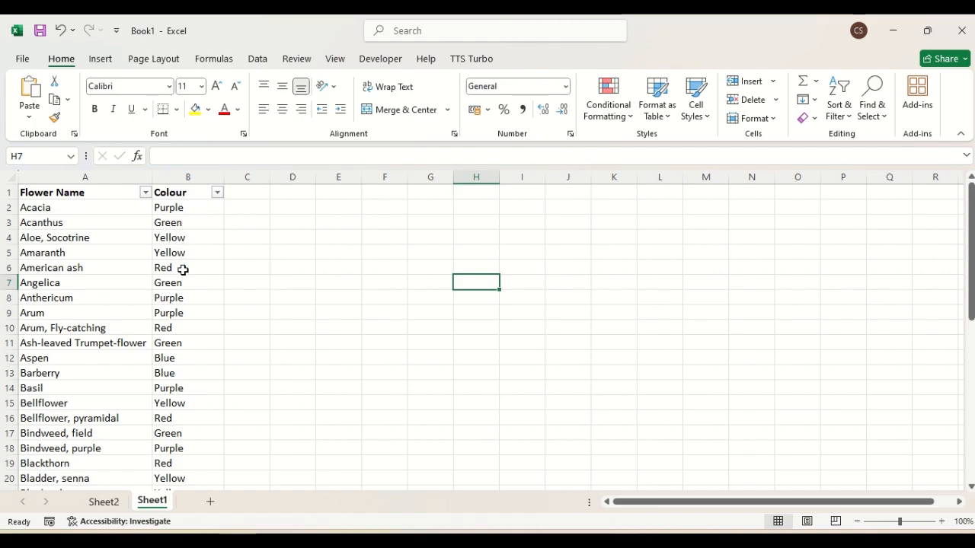
- Check the Colour column's filter values and list Blue, Green, Purple, Red and Yellow in cells E6 to E10
left_click(218, 193)
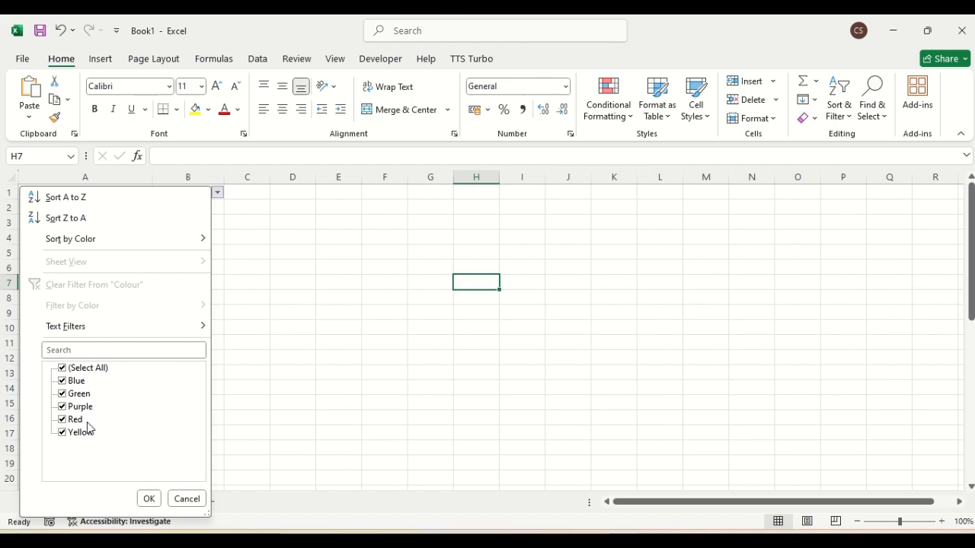
left_click(328, 267)
left_click(332, 268)
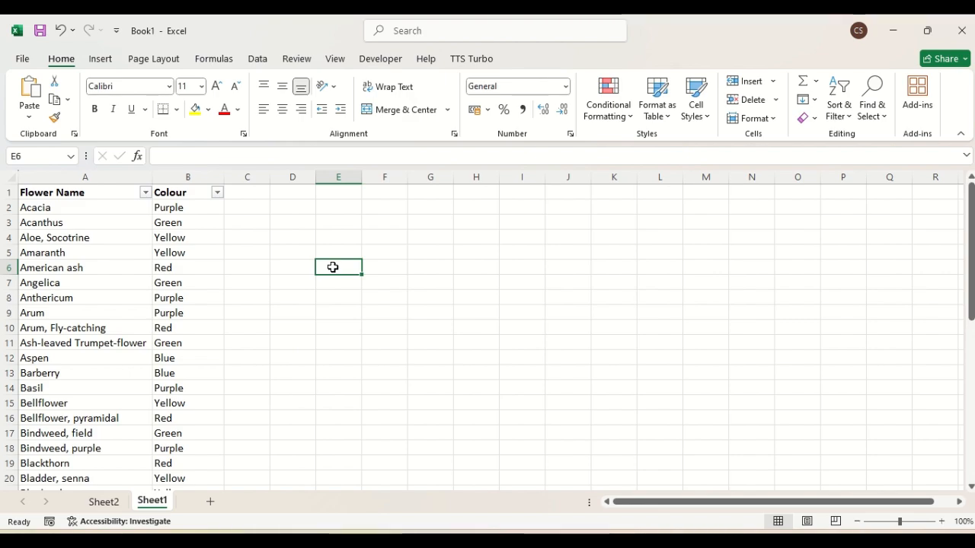
type("Blue")
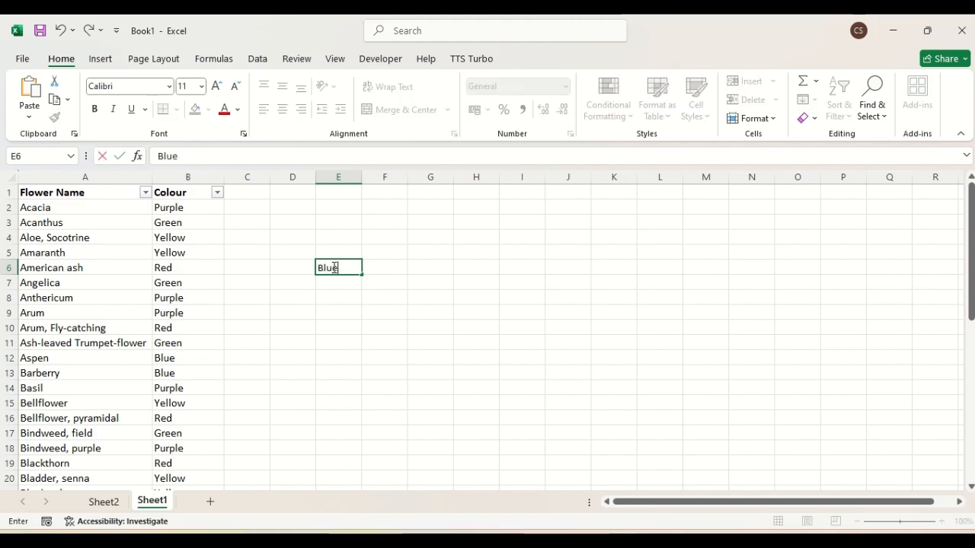
key("Return")
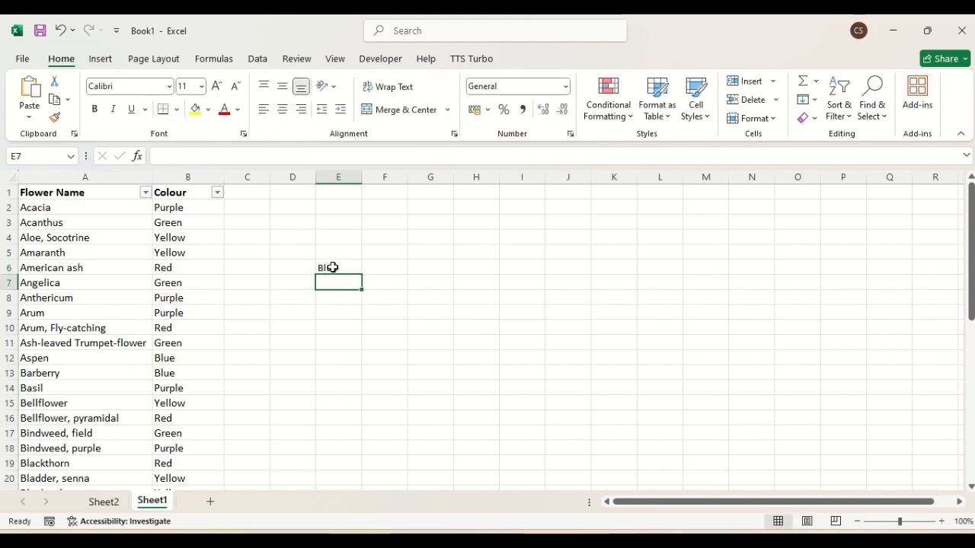
type("Green")
key("Return")
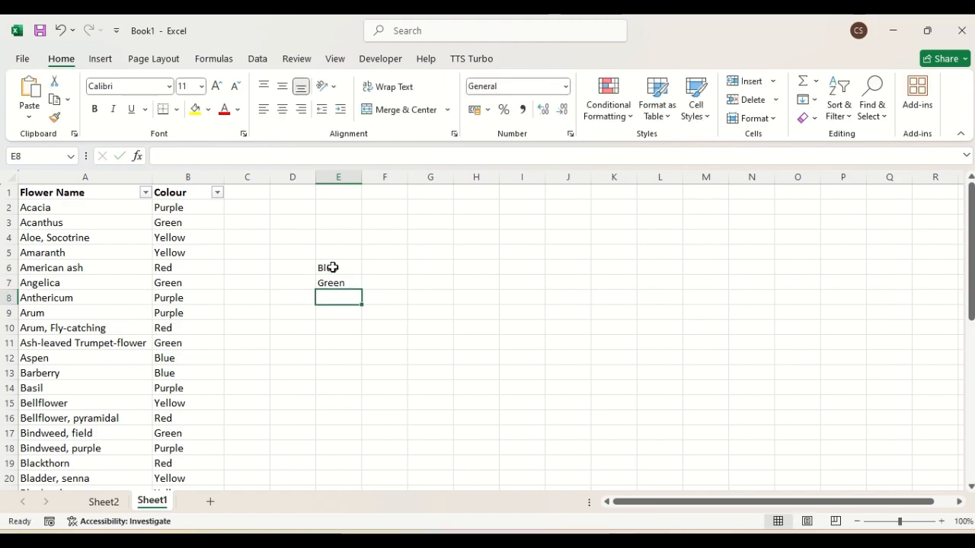
type("P")
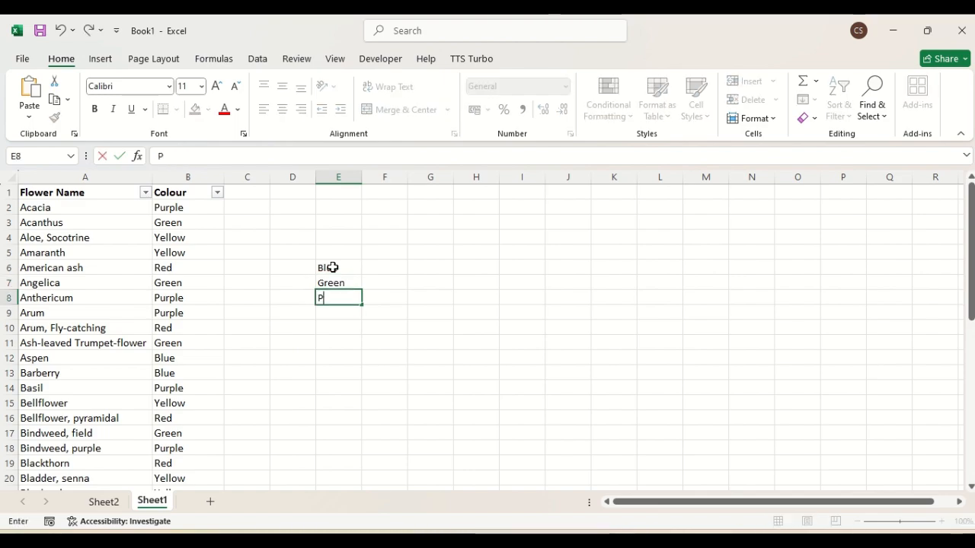
type("urple")
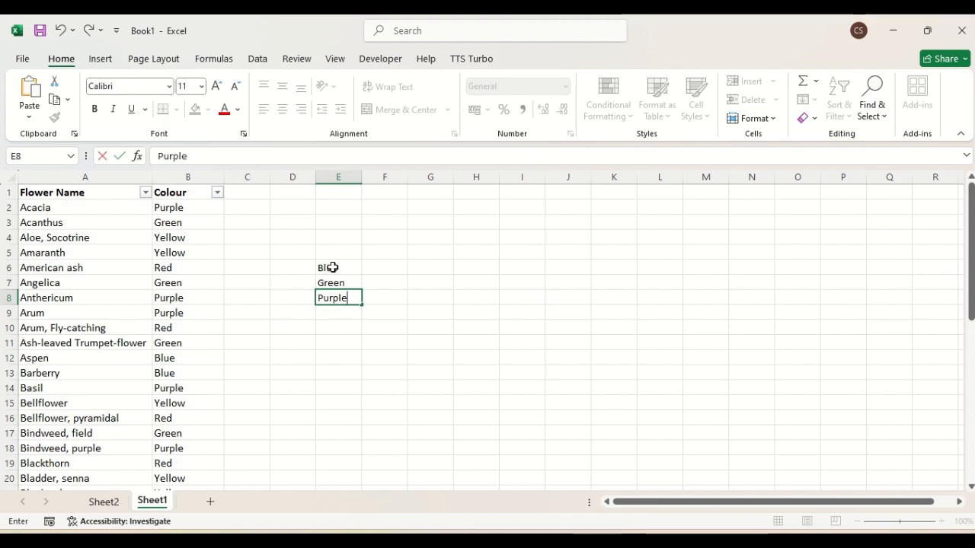
key("Return")
type("Red")
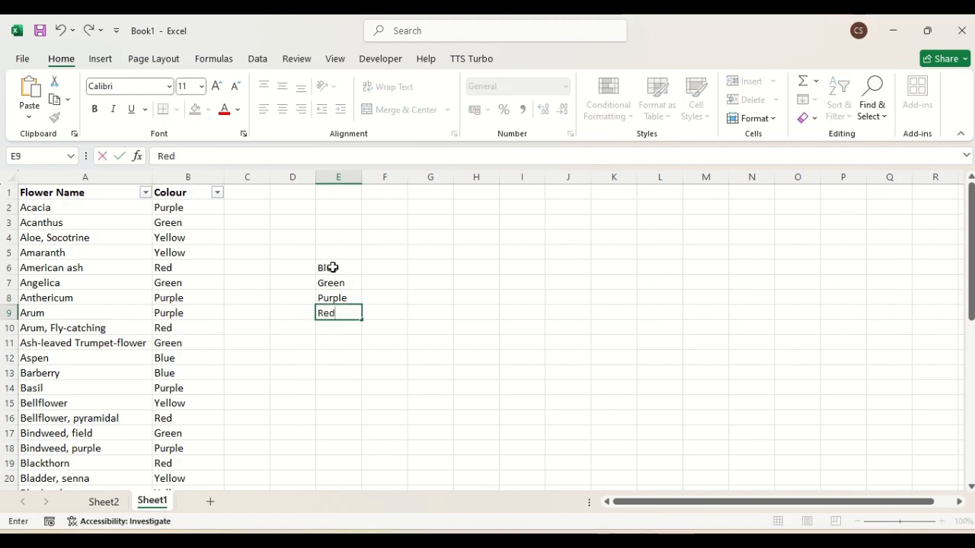
key("Return")
type("R")
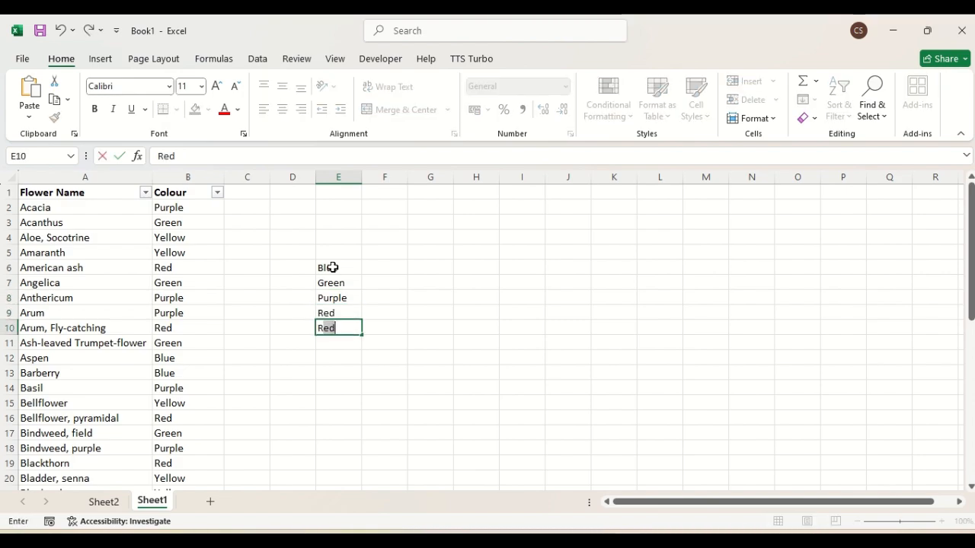
key("BackSpace")
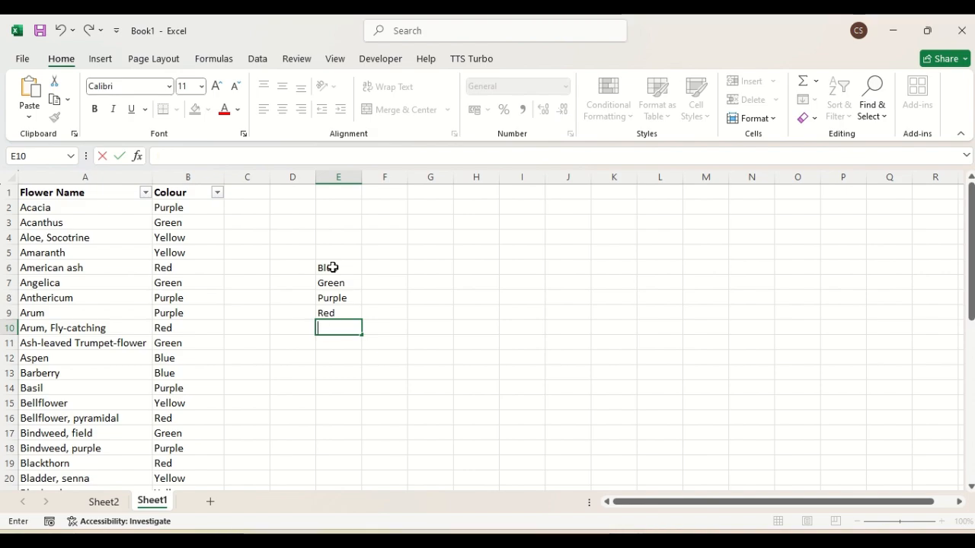
type("Yellow")
key("Return")
- Enter the formula =COUNTIF(B1:B43,E6) in F6 to count the blue flowers in the Colour column
left_click(373, 267)
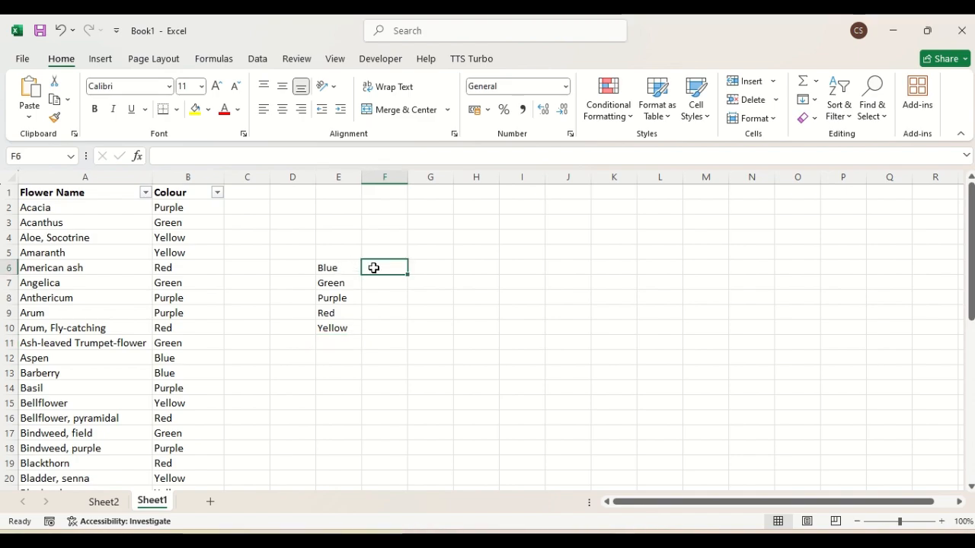
type("=c")
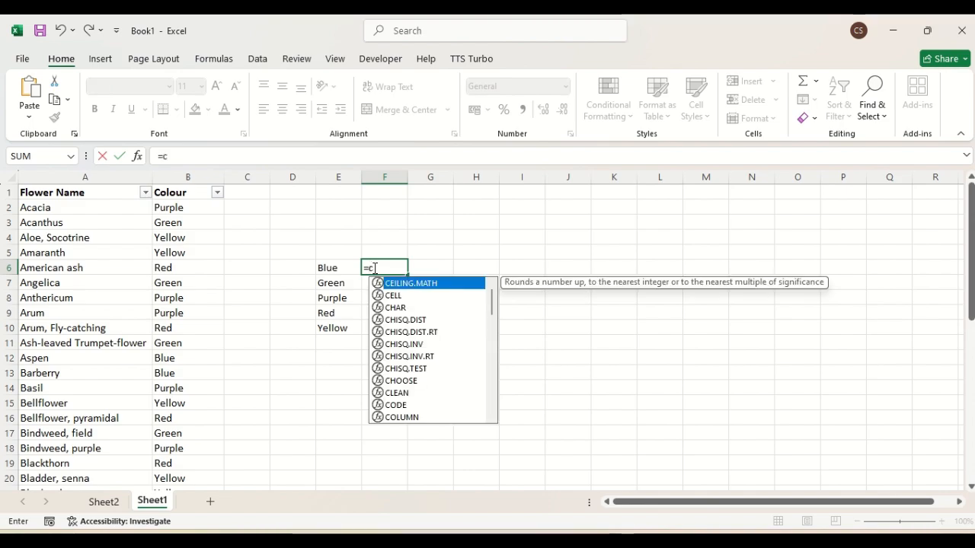
type("ountif")
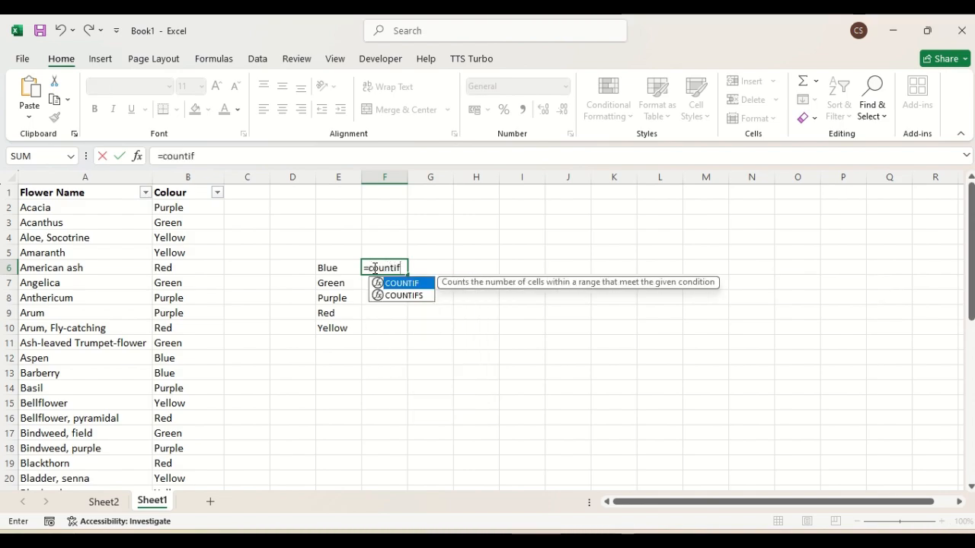
double_click(392, 285)
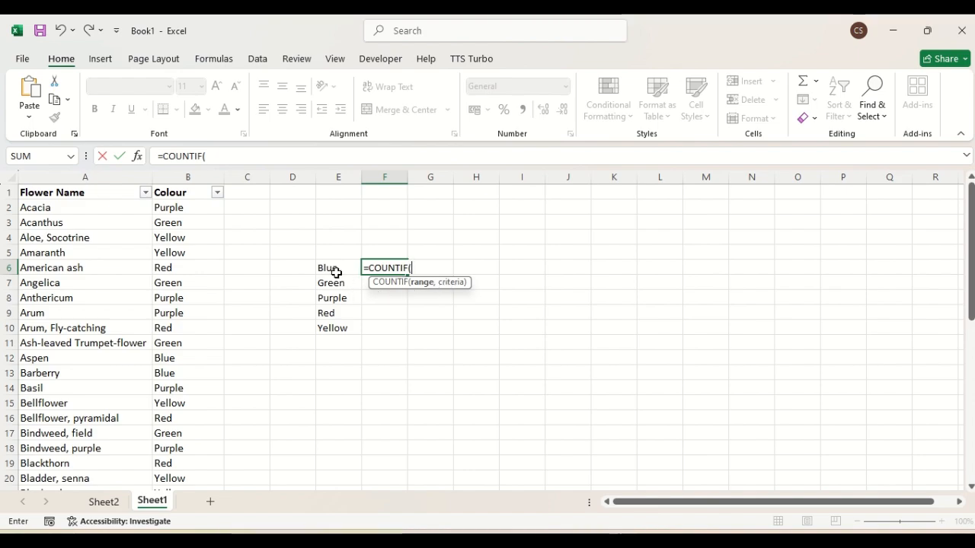
left_click(178, 191)
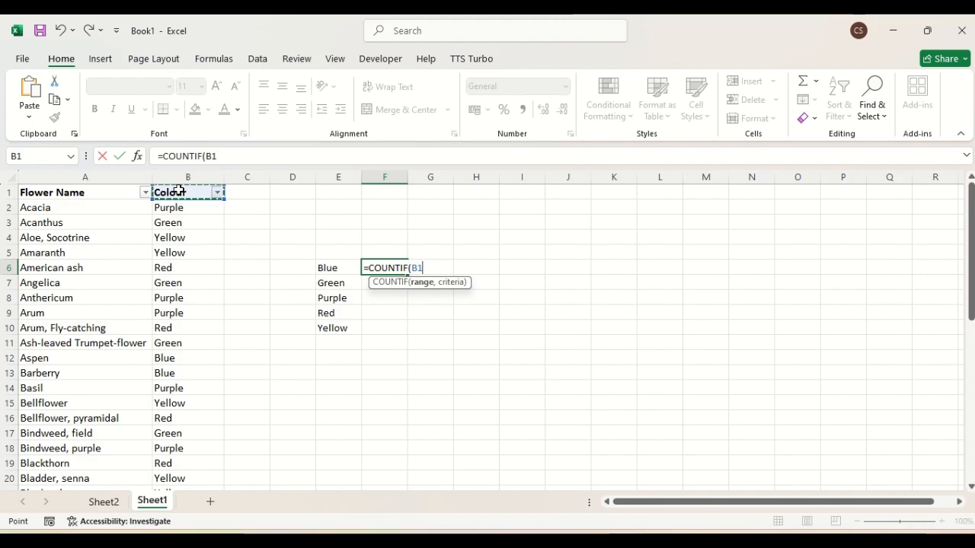
key("ctrl+shift+Down")
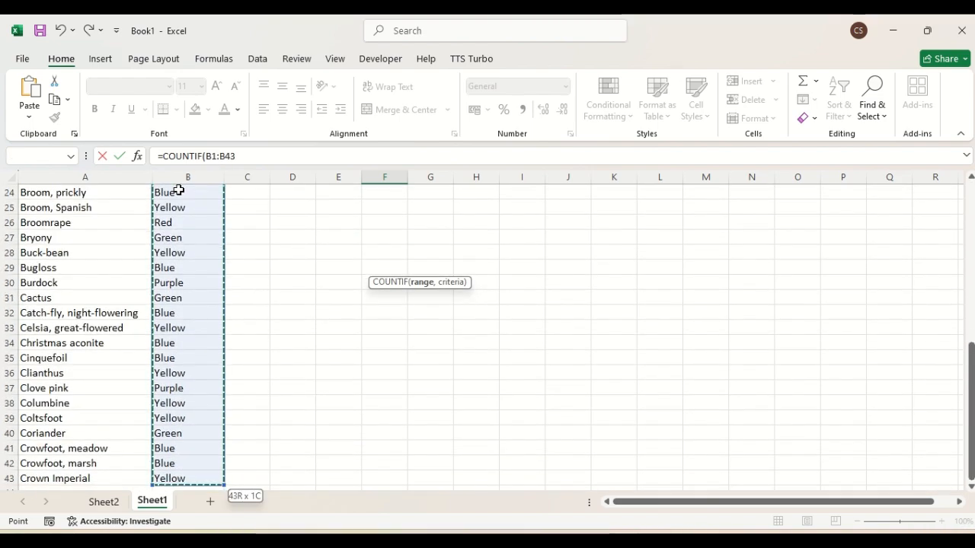
left_click_drag(968, 364, 971, 206)
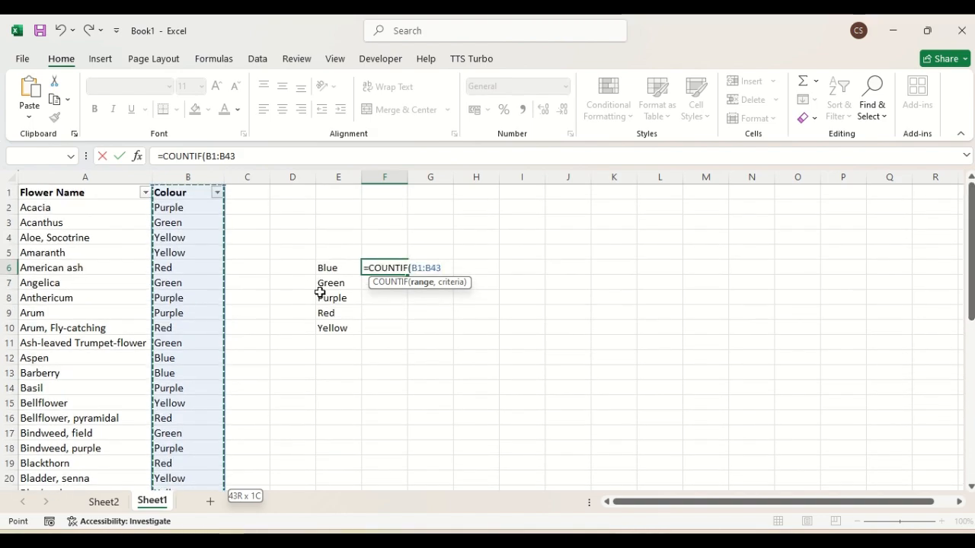
type(",")
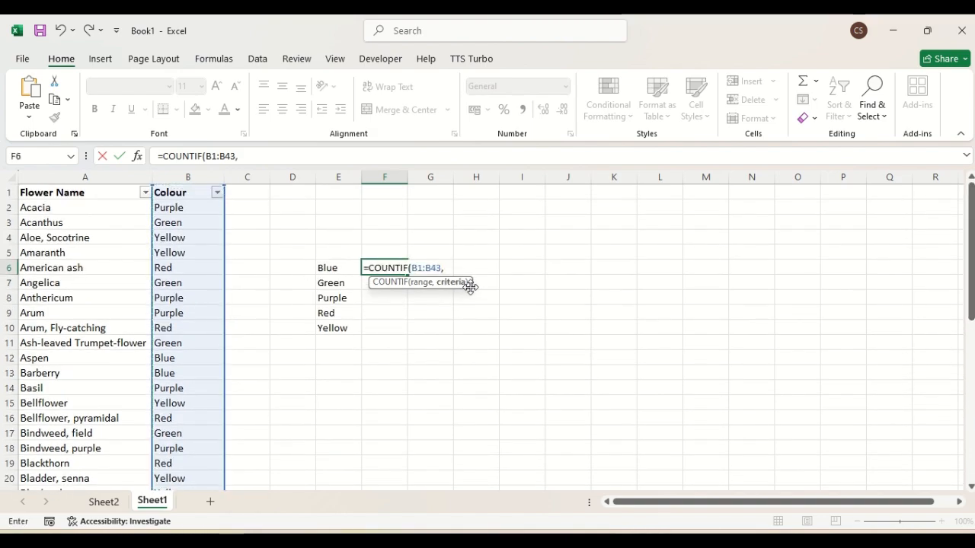
left_click(332, 268)
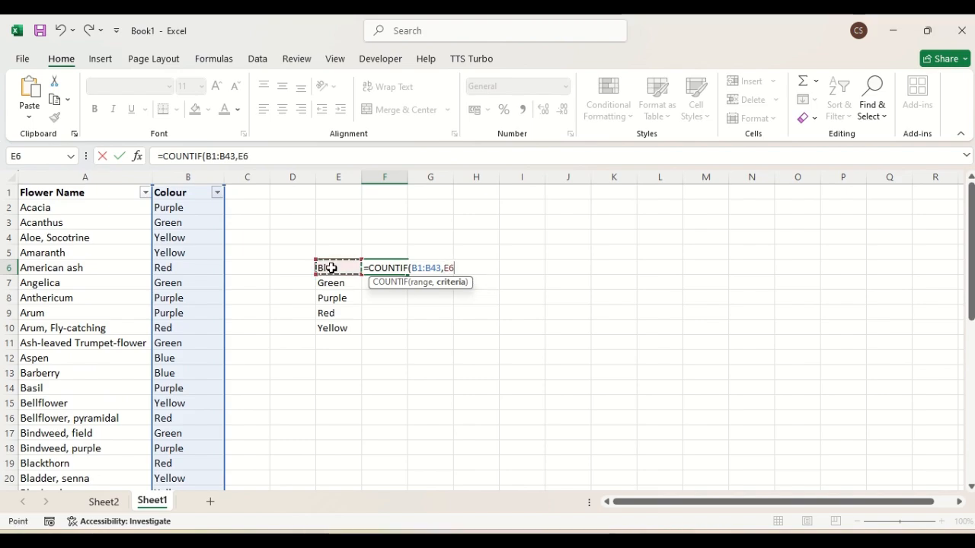
type(")")
key("Return")
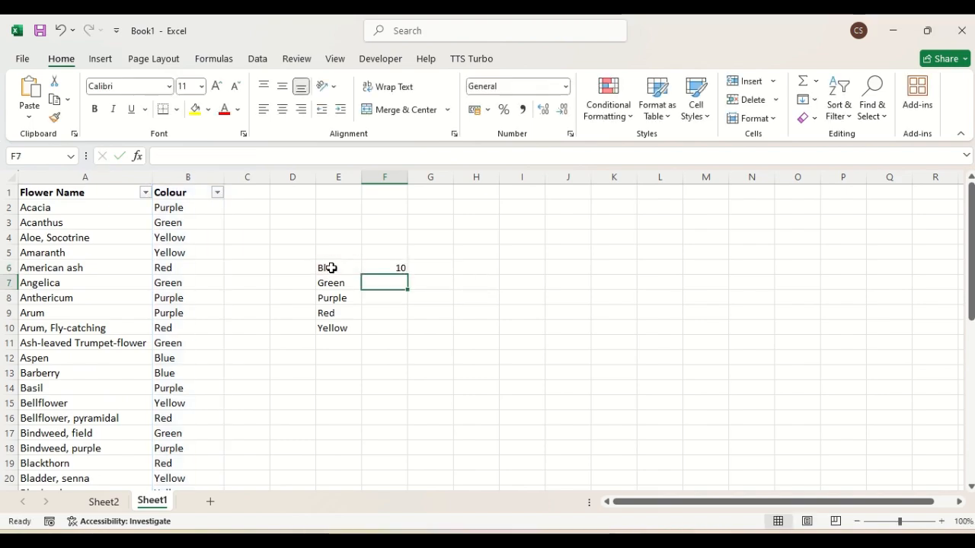
- Fill the COUNTIF formula from F6 down to F10 for the remaining colours
left_click(393, 268)
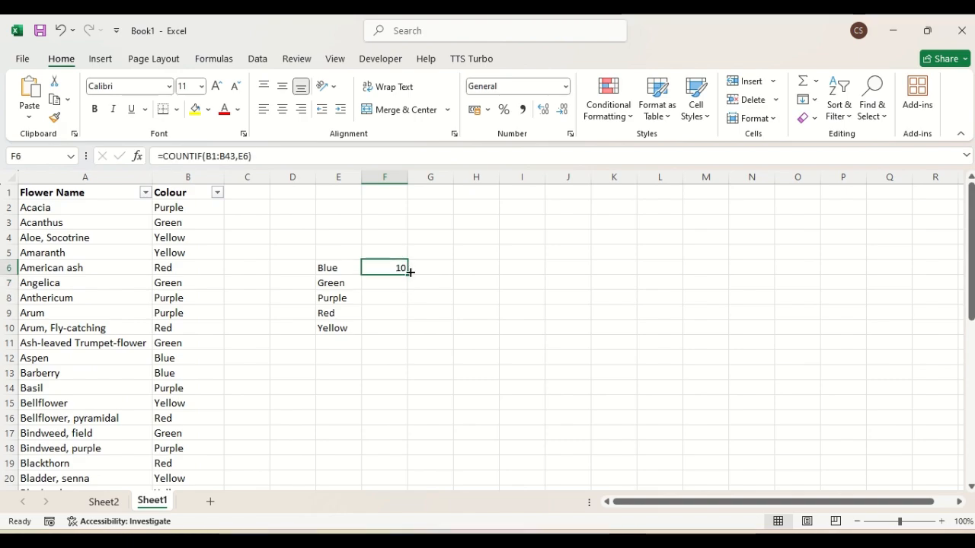
left_click_drag(408, 274, 406, 332)
left_click(463, 353)
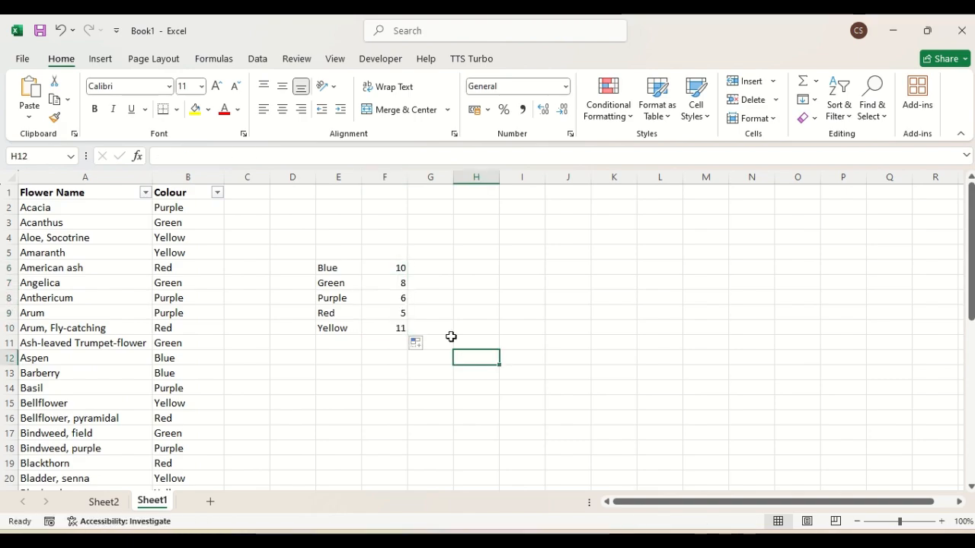
left_click(448, 293)
left_click(389, 274)
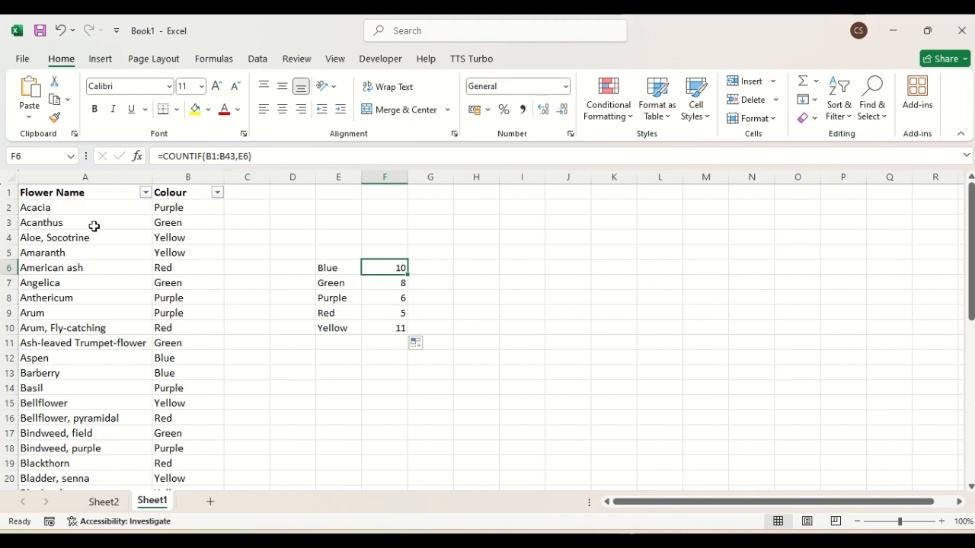
left_click(46, 210)
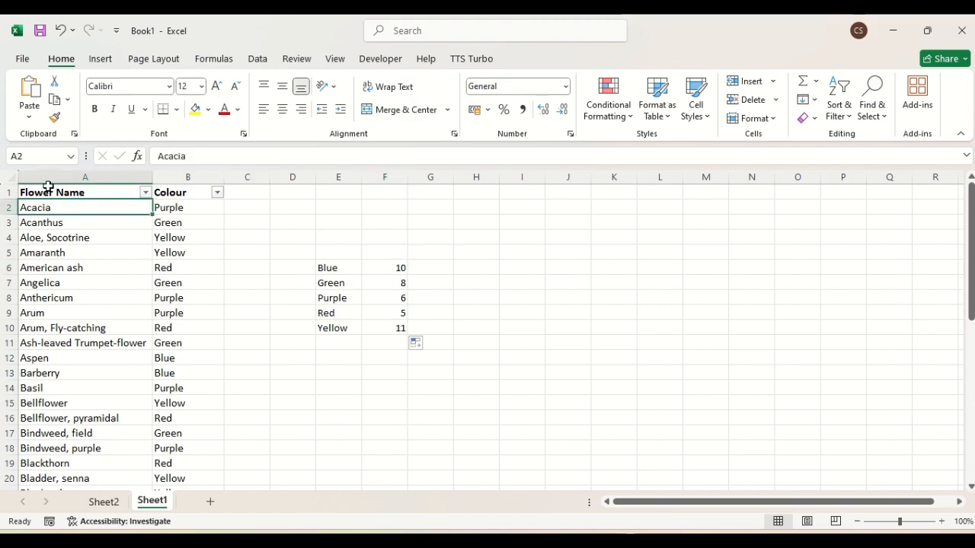
left_click(44, 252)
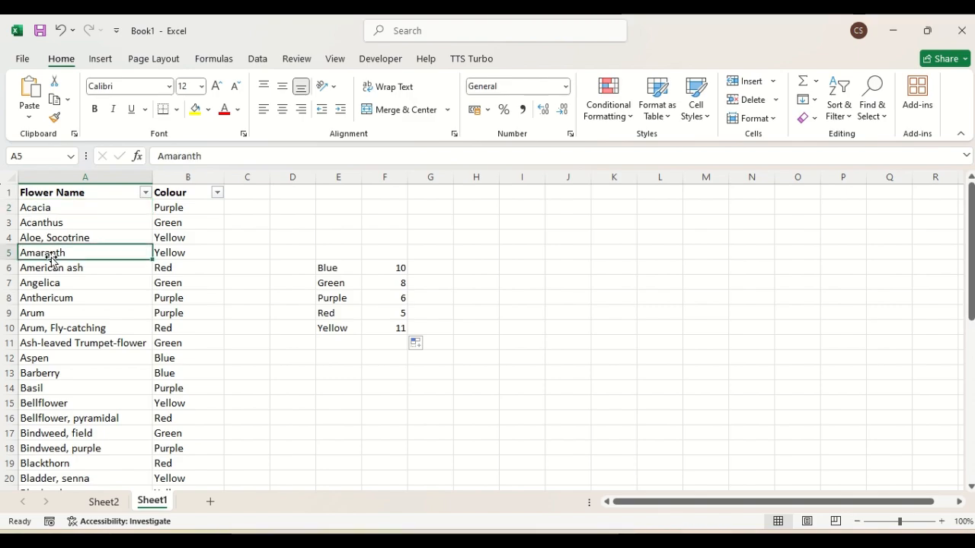
- Create a PivotTable from the flower list range Sheet1!$A$1:$B$43 on a new worksheet
left_click(99, 61)
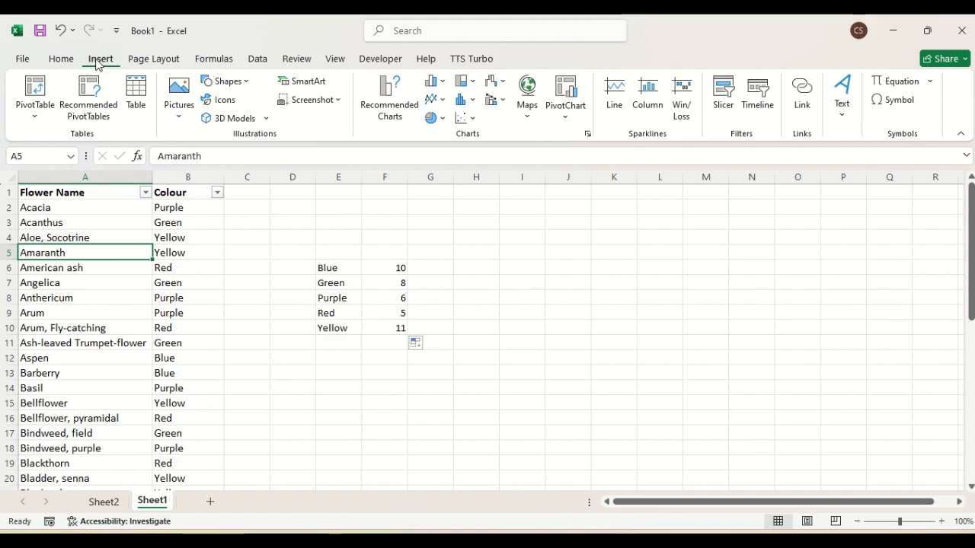
left_click(33, 116)
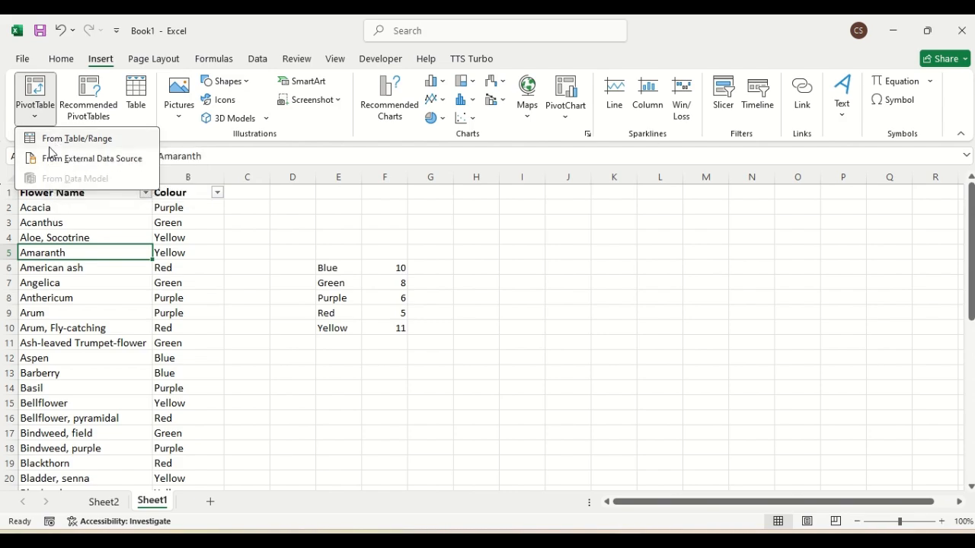
left_click(52, 143)
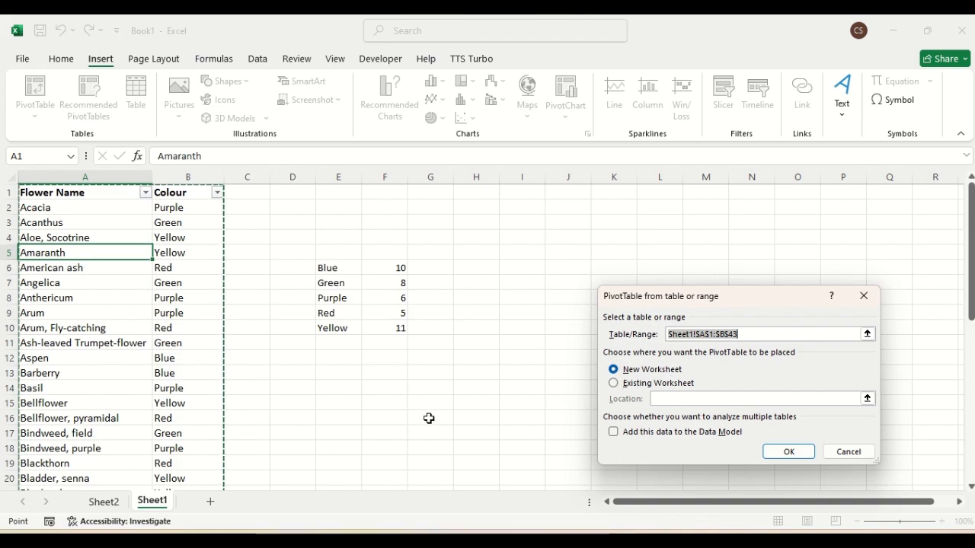
left_click(789, 452)
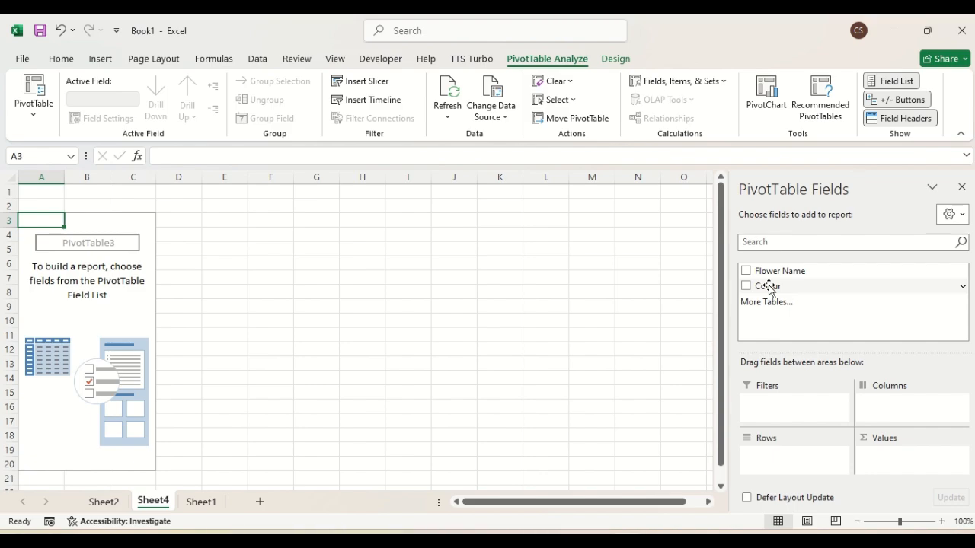
- Add the Colour field to both the Rows and Values areas of the PivotTable to count flowers per colour
left_click_drag(769, 287, 773, 461)
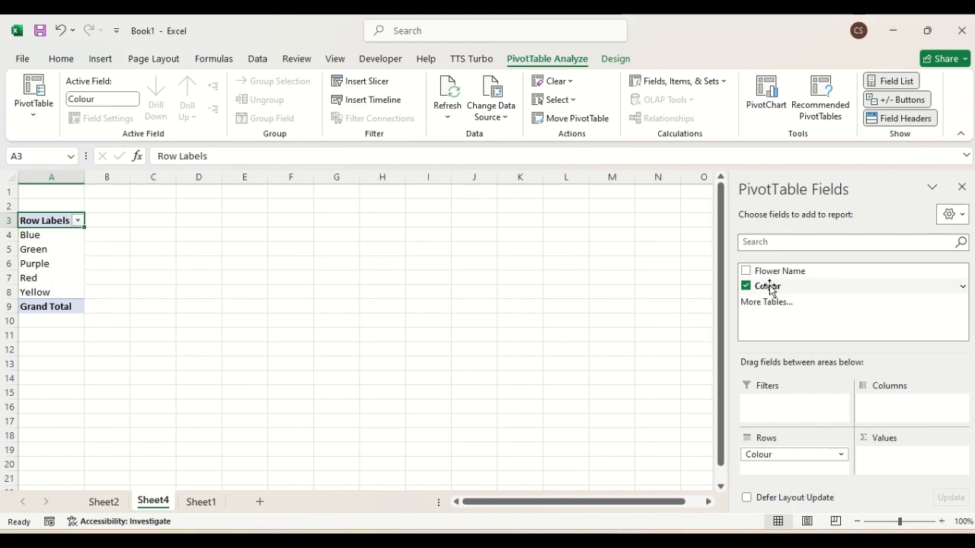
left_click_drag(767, 288, 888, 466)
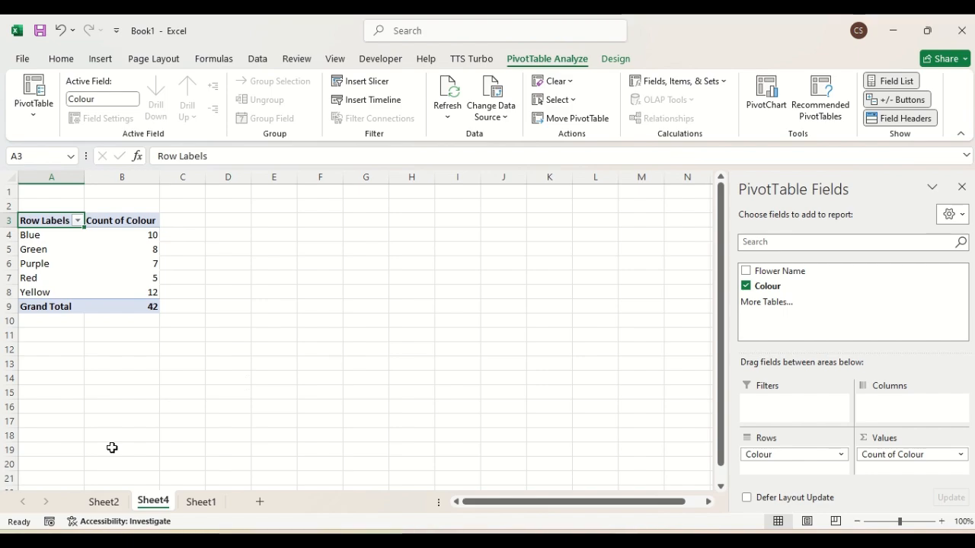
mouse_move(124, 257)
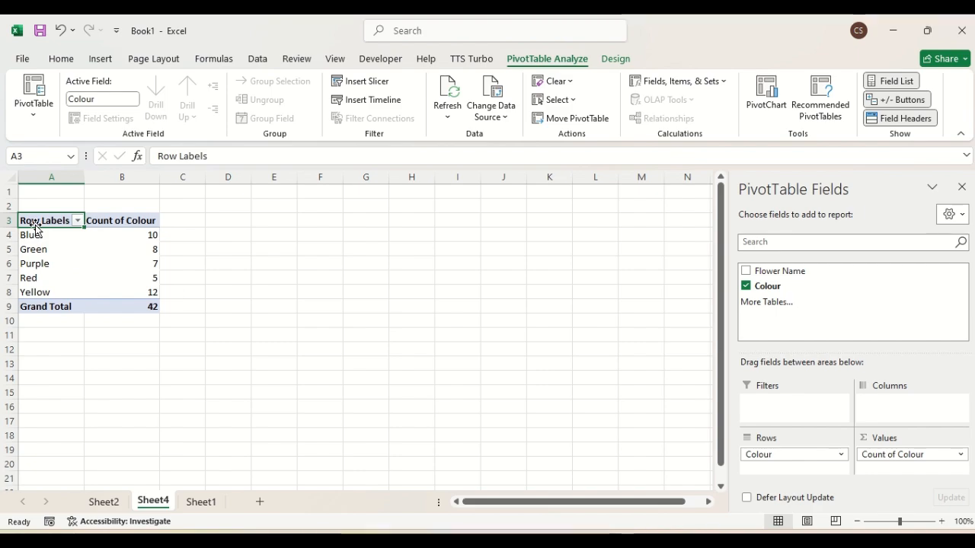
- Apply the green-yellow-red colour scale conditional formatting to the whole PivotTable, A3:B9
key("shift+Right")
key("shift+Down")
key("shift+Down")
key("shift+Down")
key("shift+Down")
key("shift+Down")
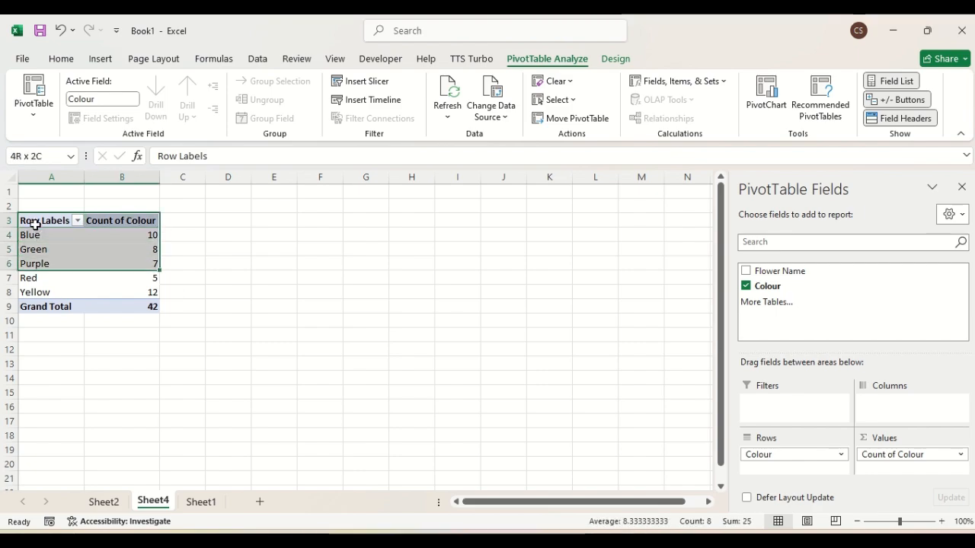
key("shift+Down")
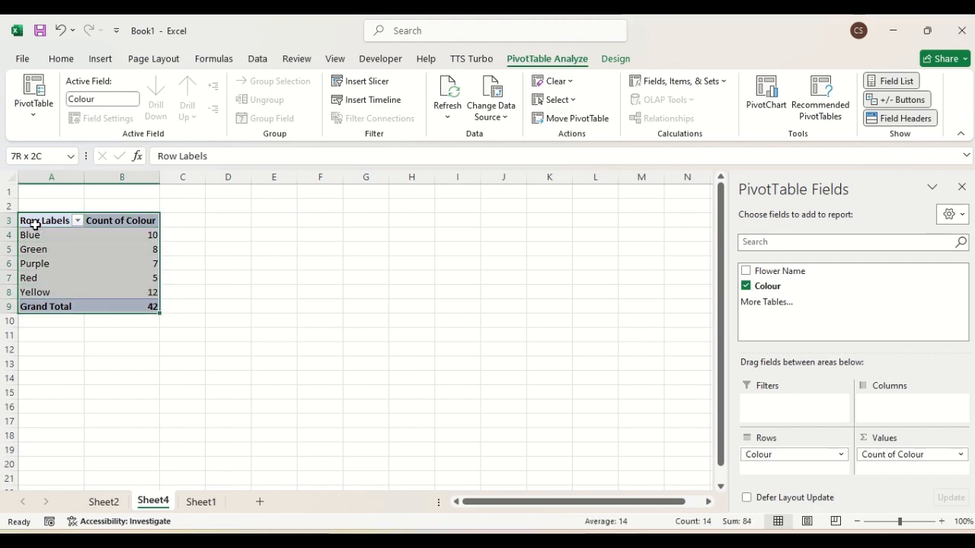
left_click(59, 58)
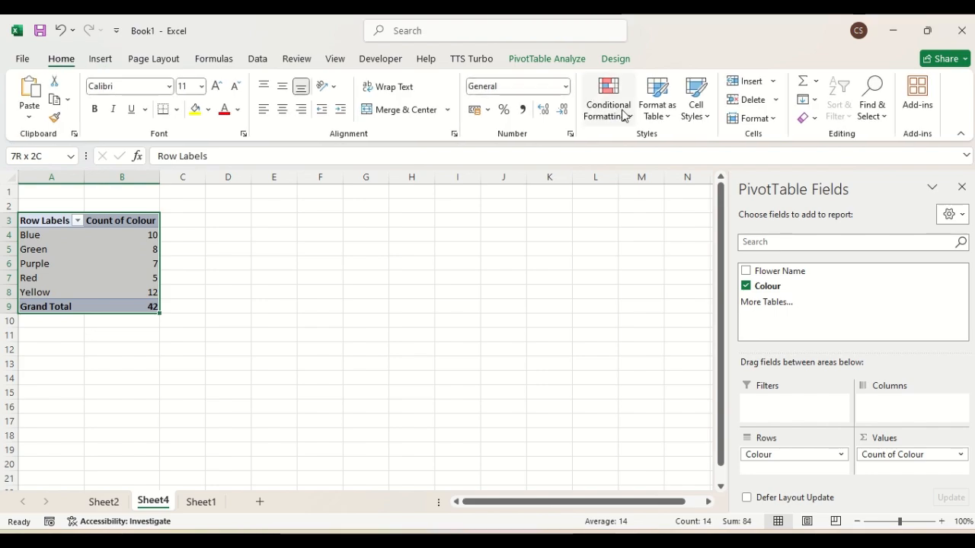
left_click(621, 113)
mouse_move(630, 237)
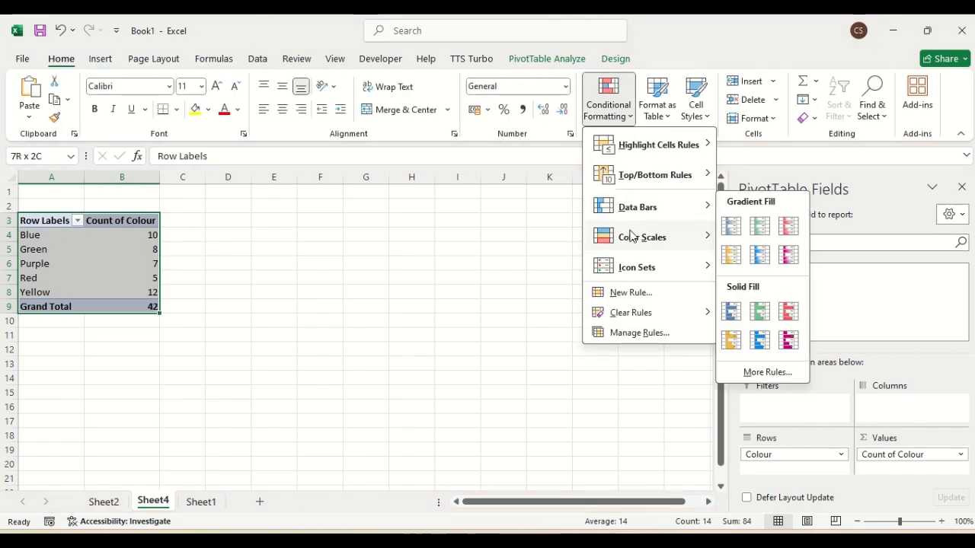
left_click(732, 238)
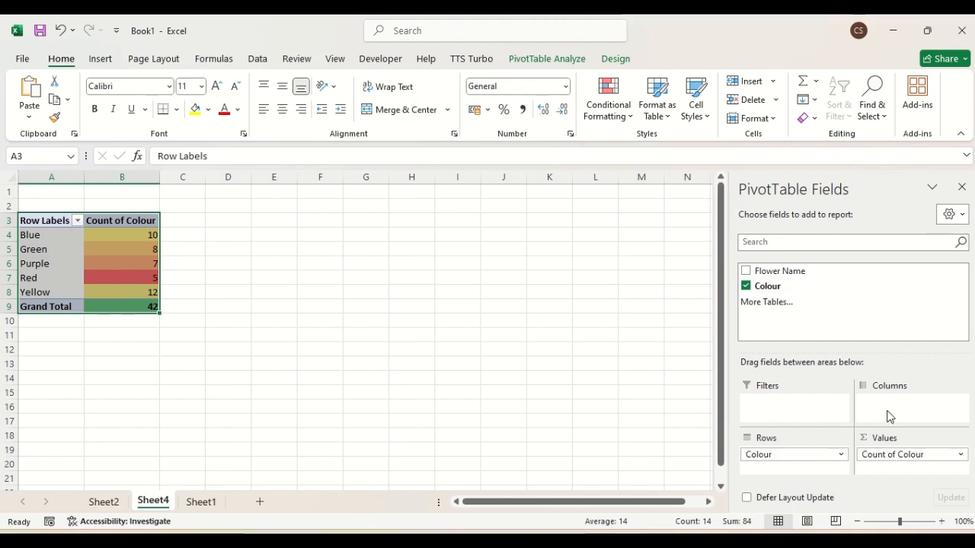
left_click(923, 455)
left_click(640, 364)
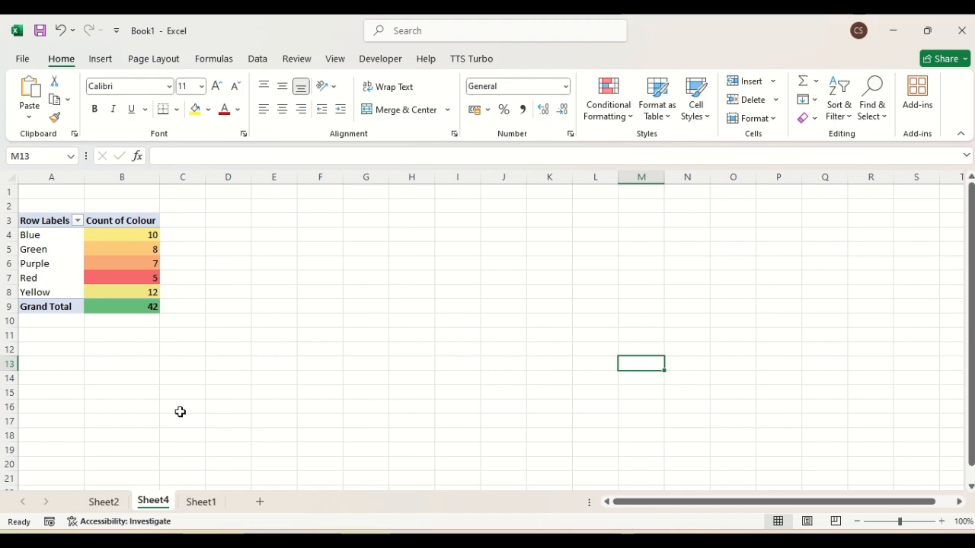
- On Sheet2, enter =SUM(C5:C9) in I5, beside the SUM label, to total the 2022 sales
left_click(105, 506)
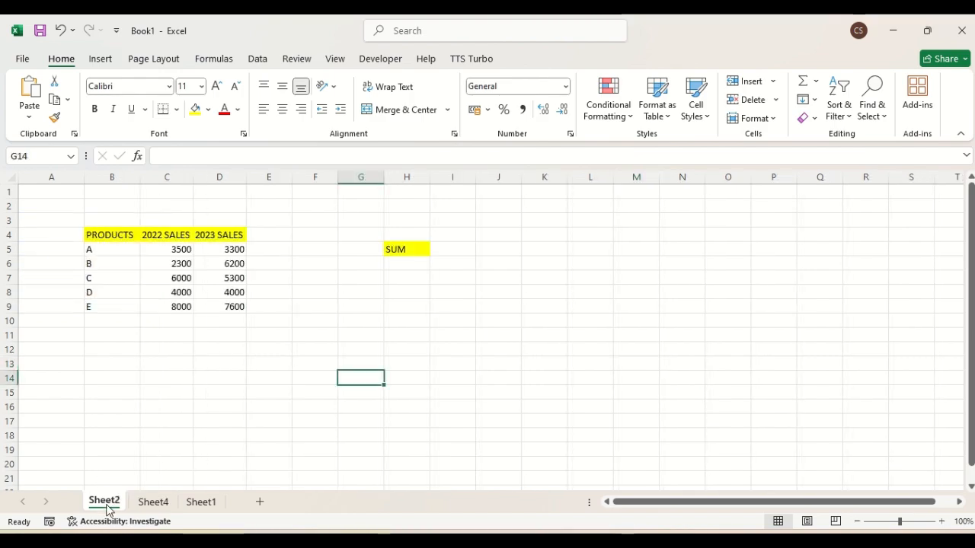
left_click(176, 404)
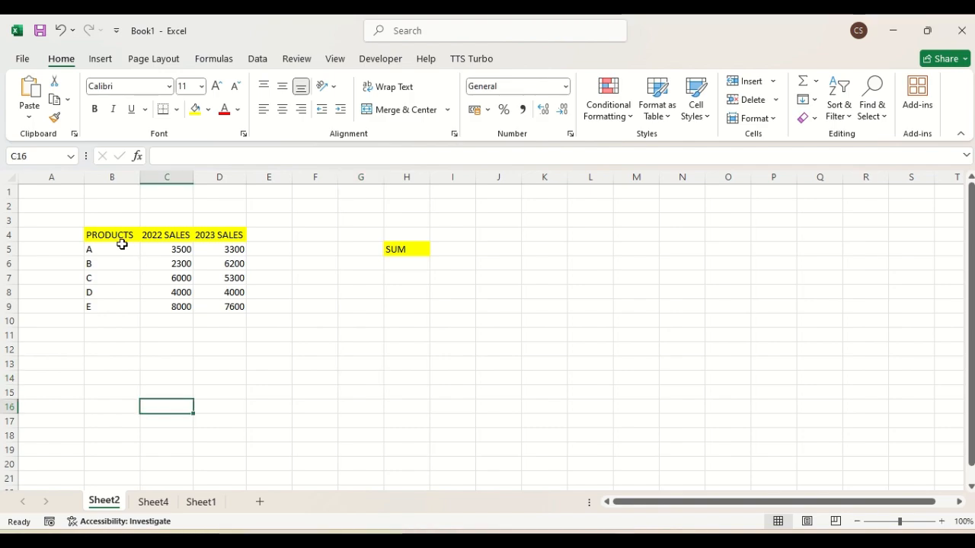
left_click(92, 239)
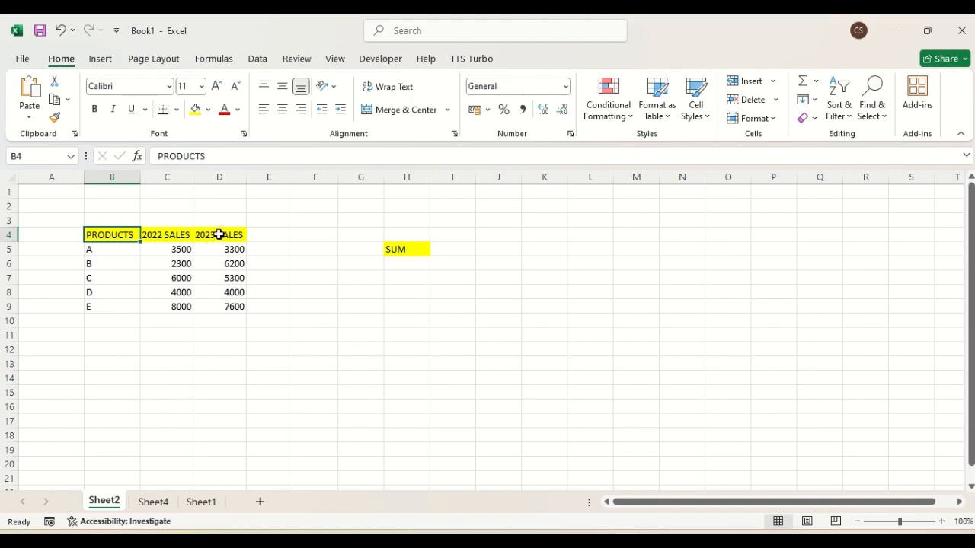
left_click(407, 249)
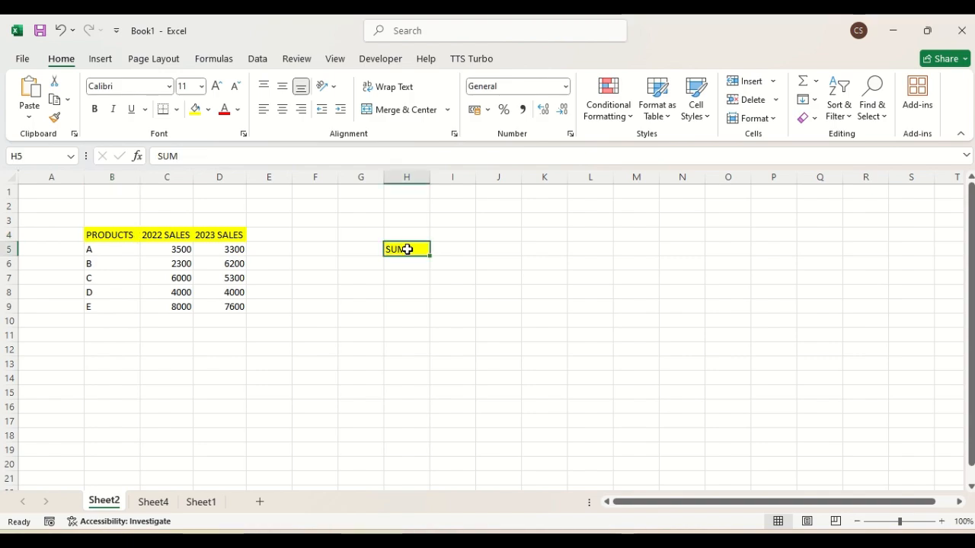
left_click(453, 252)
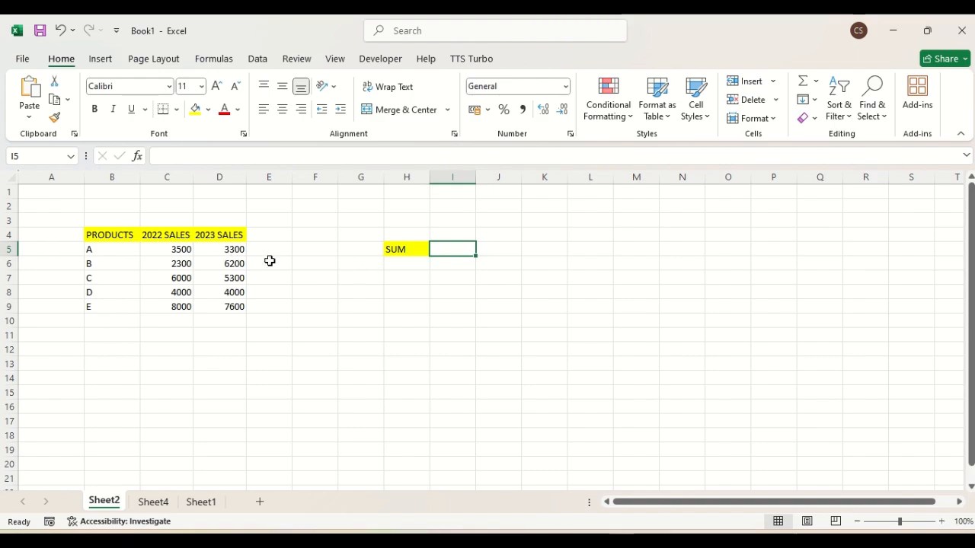
type("=")
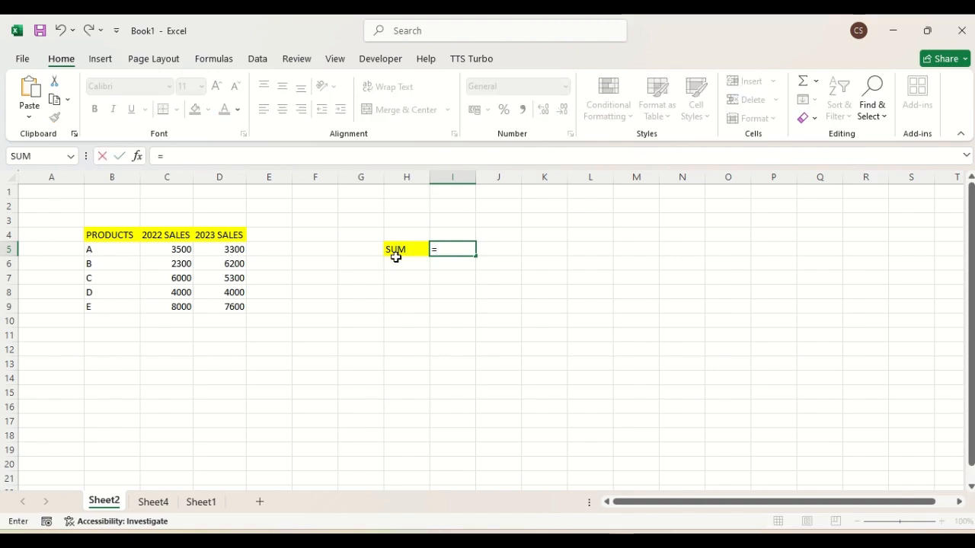
type("sum")
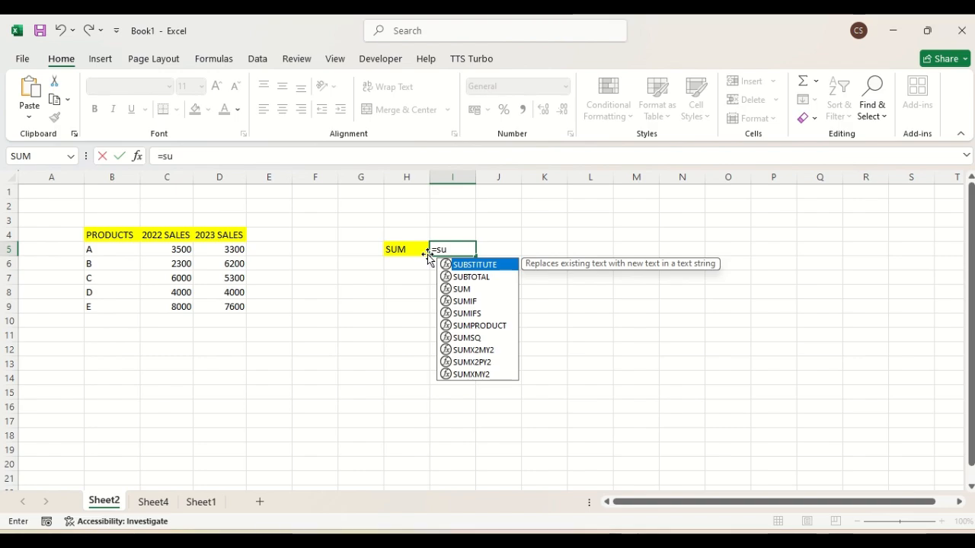
double_click(458, 265)
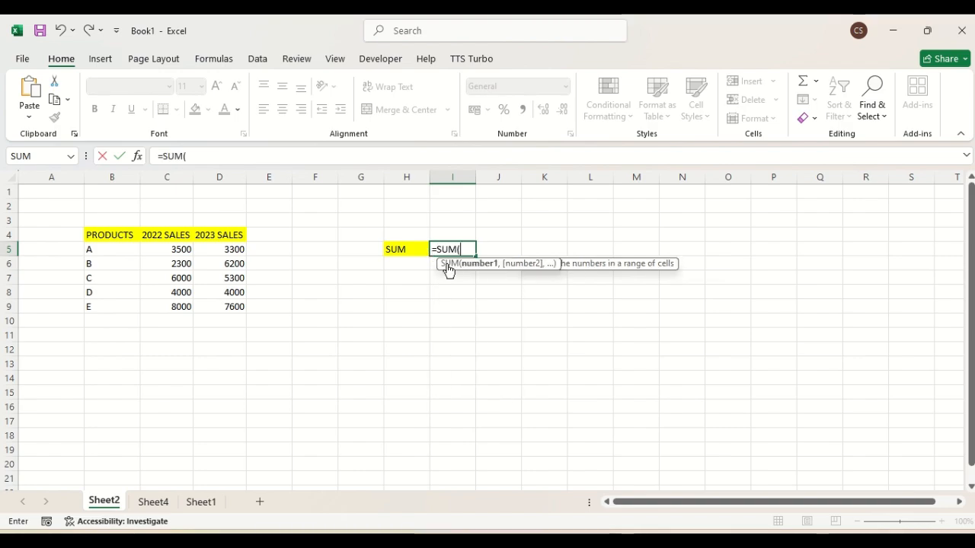
left_click(174, 250)
key("shift+Down")
key("shift+Down")
key("shift+Down")
key("shift+Down")
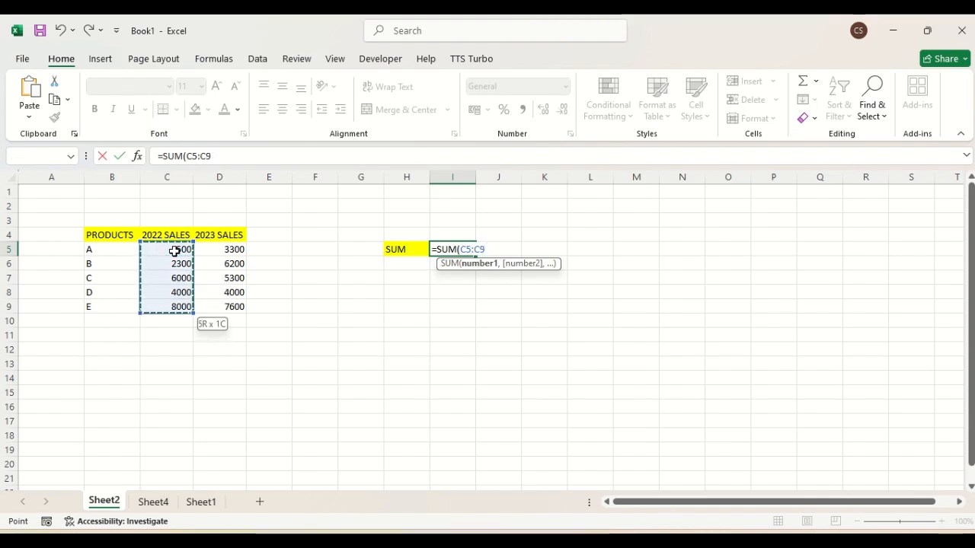
type(")")
key("Return")
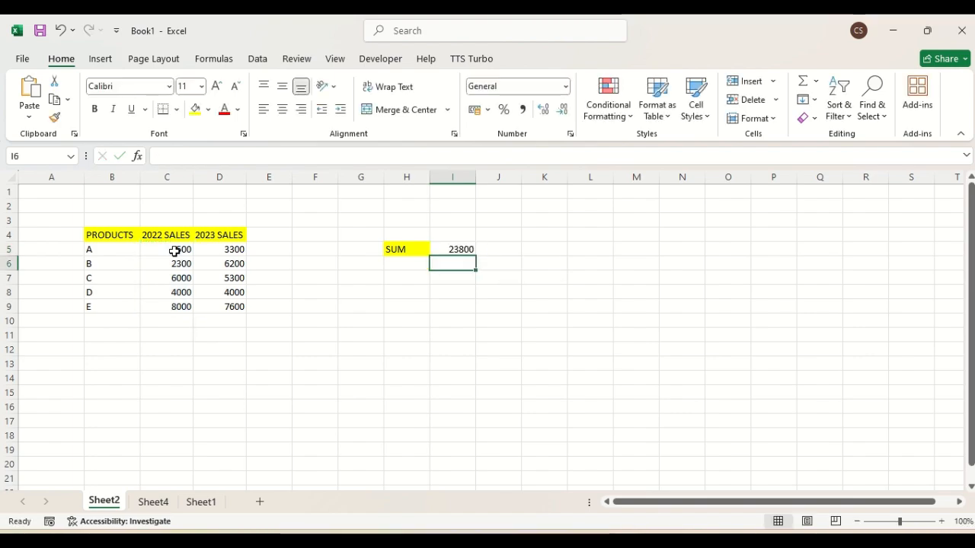
left_click(456, 248)
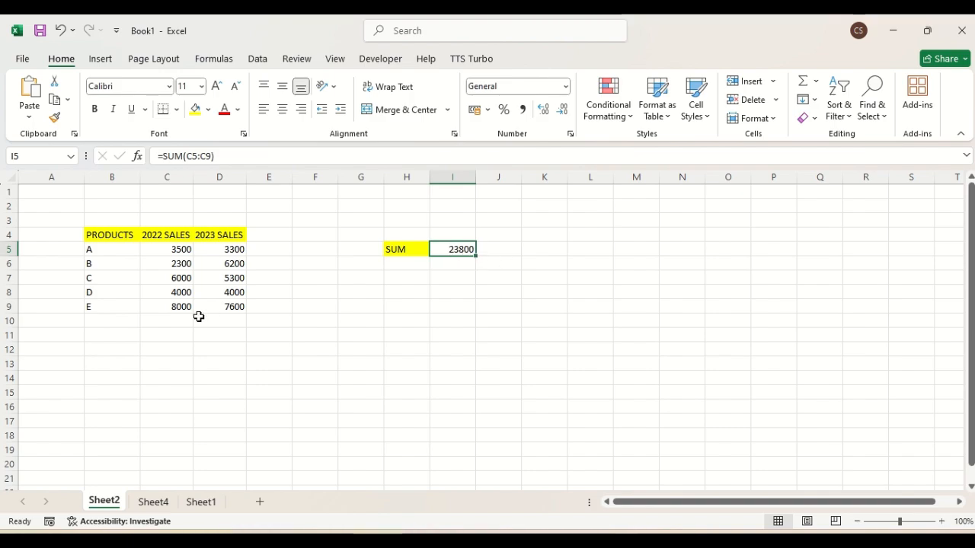
- Add product F in B10 with 2022 sales of 6000 in C10
left_click(171, 320)
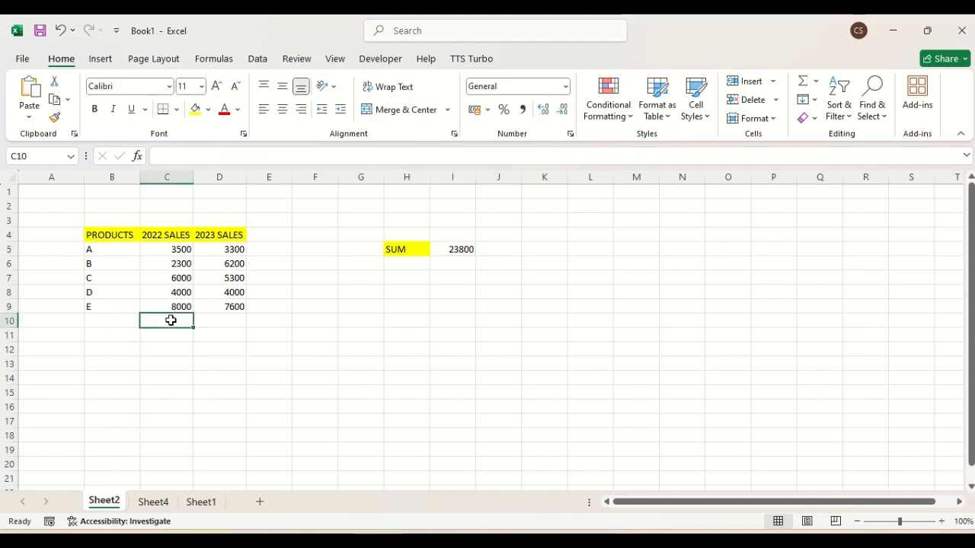
left_click(105, 322)
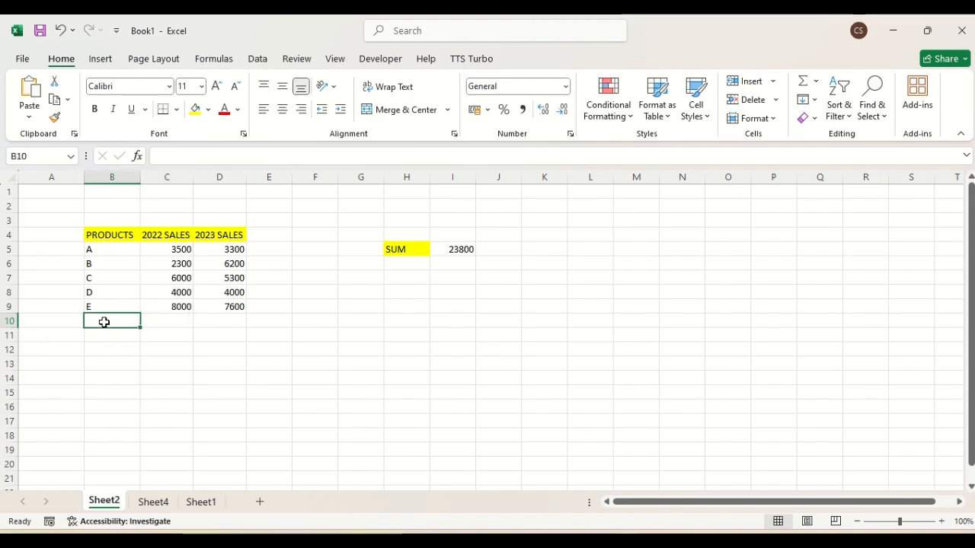
type("F")
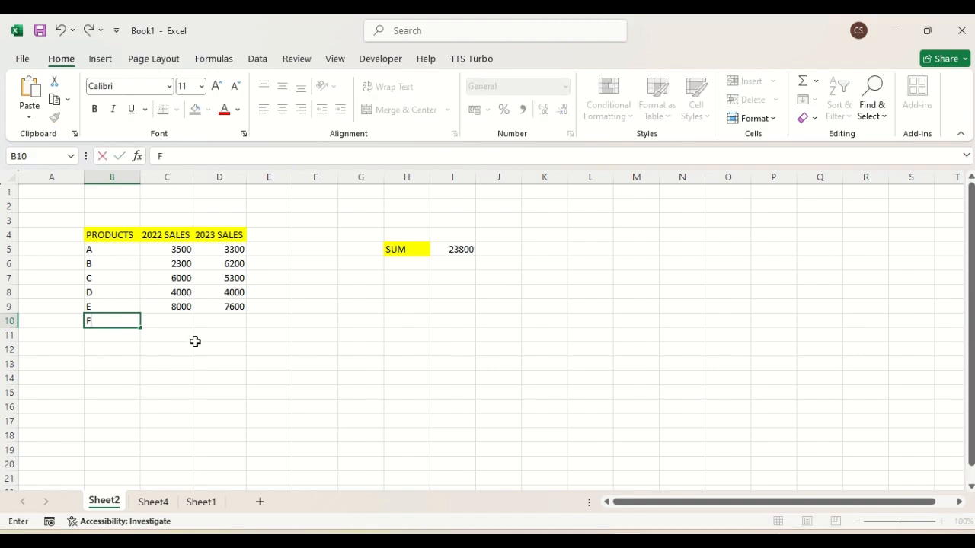
left_click(177, 321)
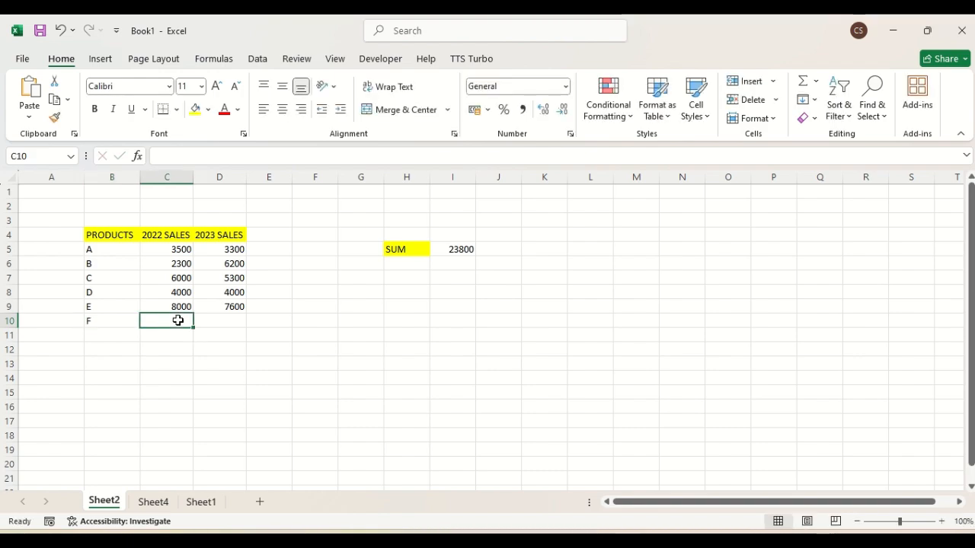
type("6000")
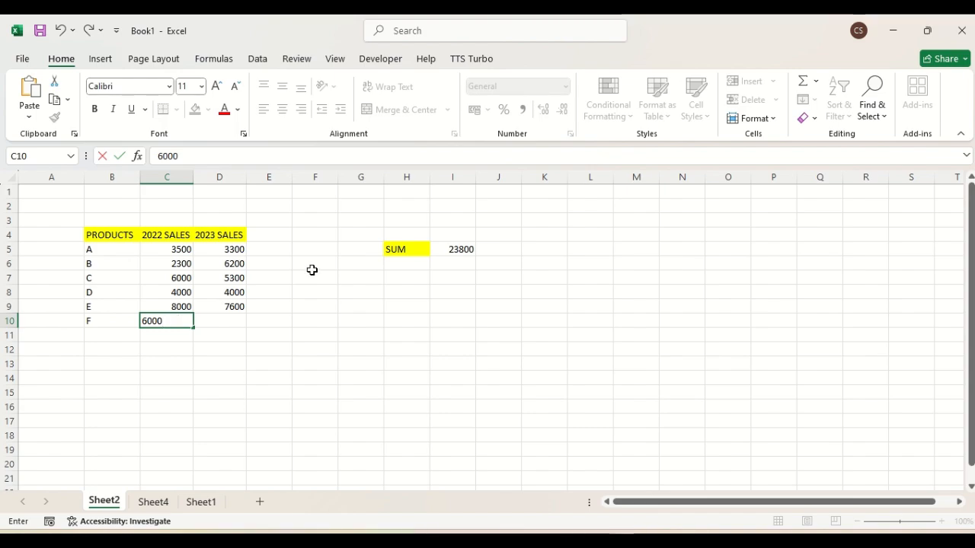
- Check which cells the SUM formula in I5 covers, leaving the formula as it is
left_click(457, 249)
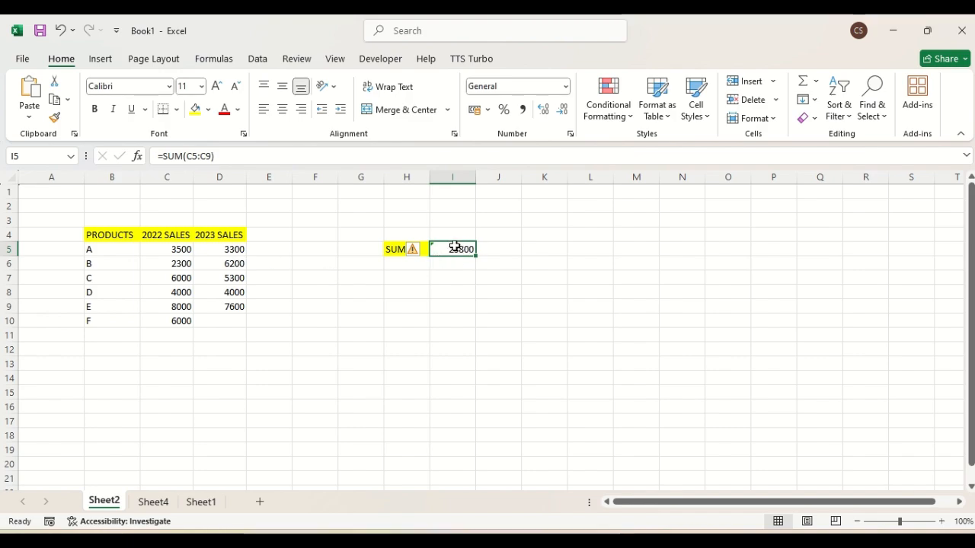
double_click(454, 247)
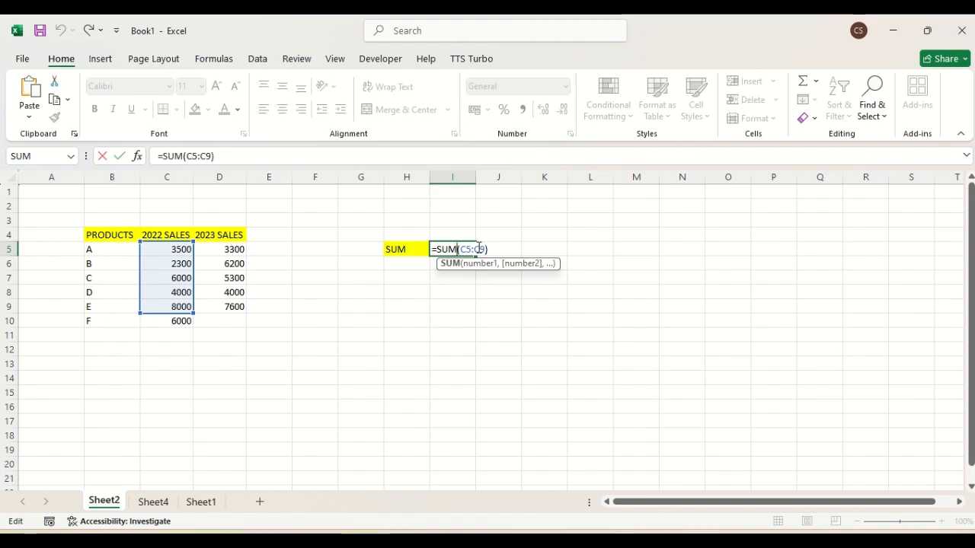
left_click(451, 305)
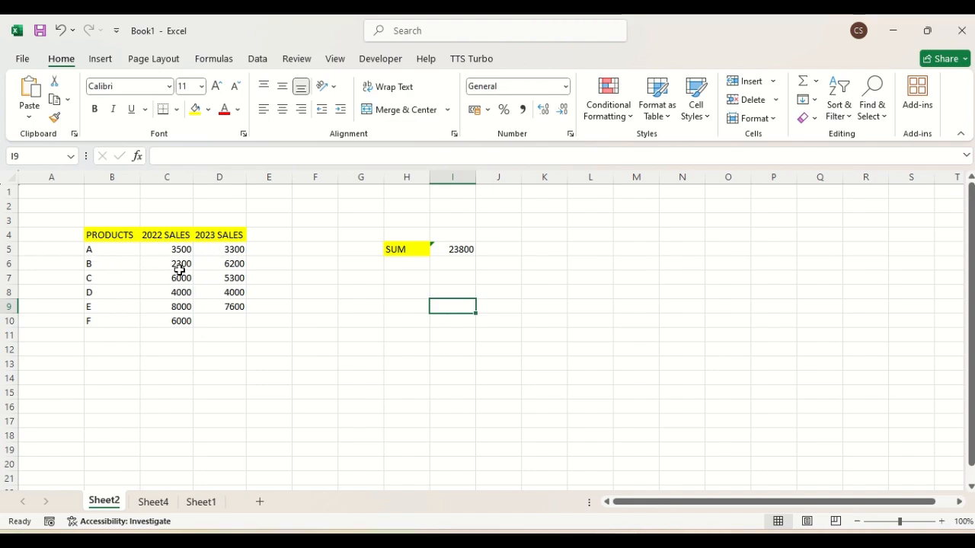
- Delete product F and its 2022 sales value from row 10
left_click(175, 323)
key("Delete")
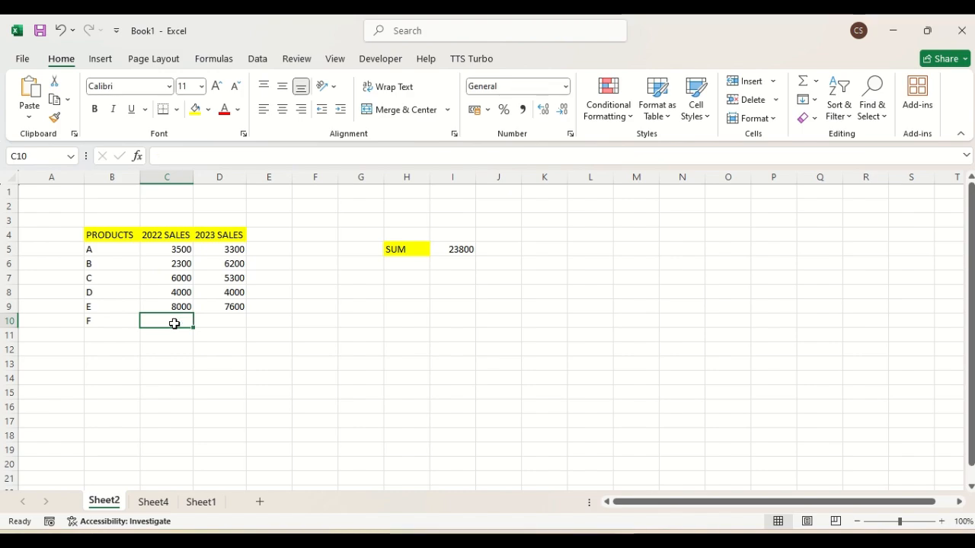
left_click(93, 323)
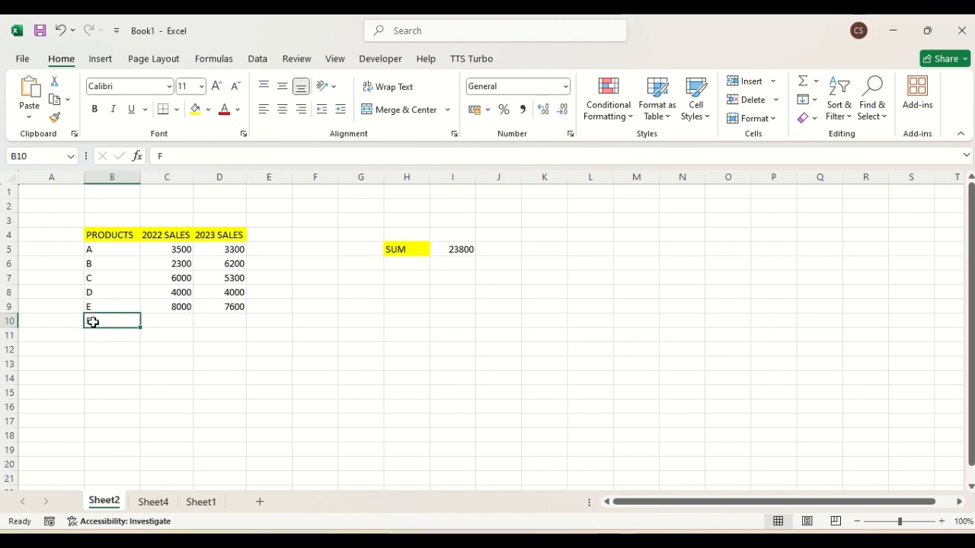
left_click(342, 364)
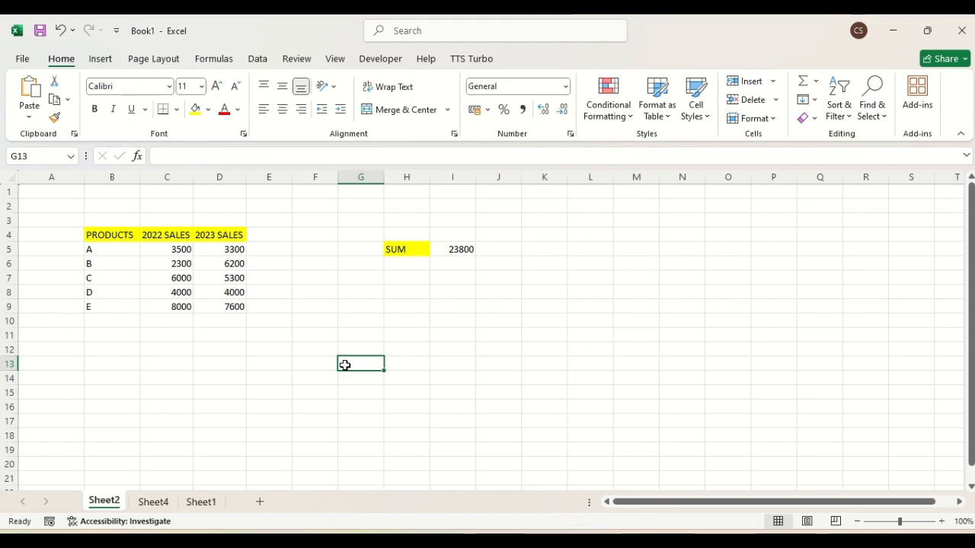
- Convert the product sales data in B4:D9 into a table with headers
left_click(177, 277)
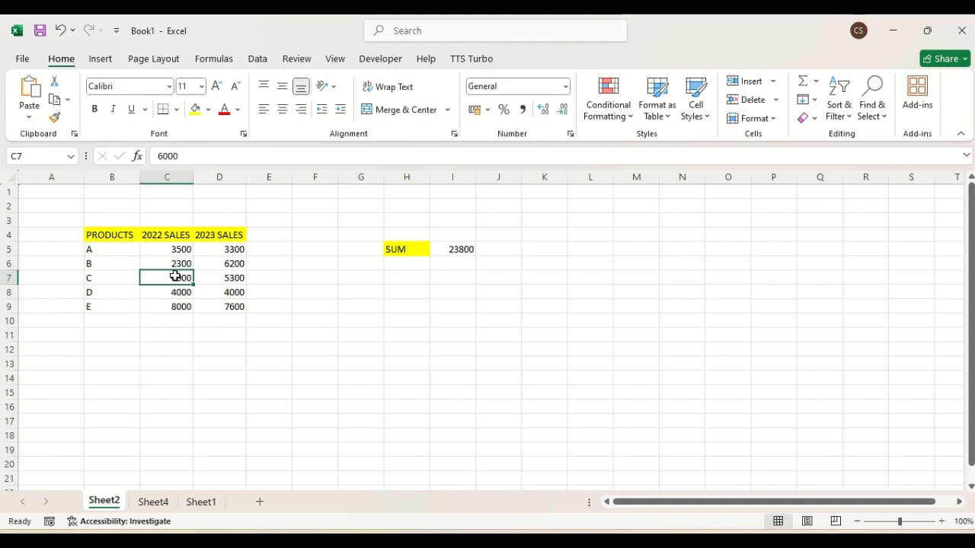
left_click(100, 60)
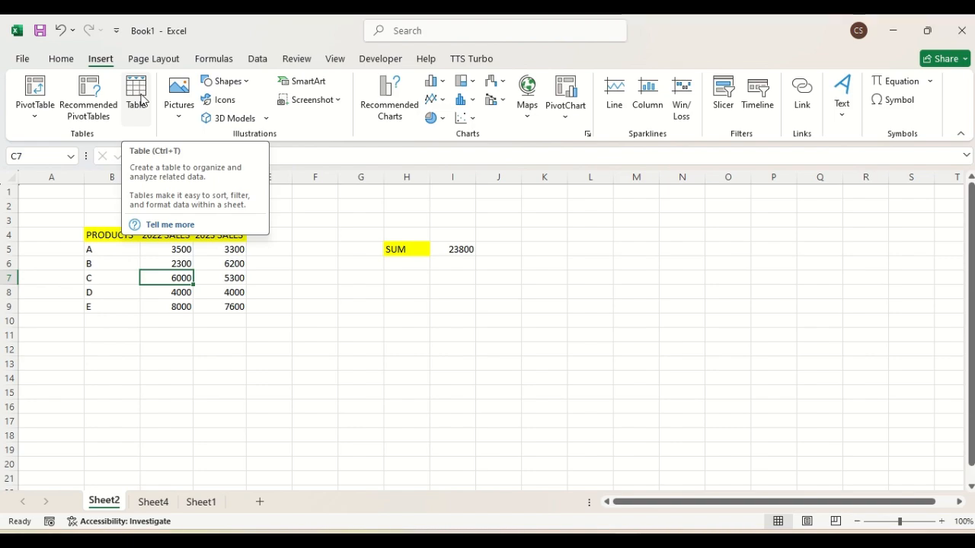
left_click(140, 99)
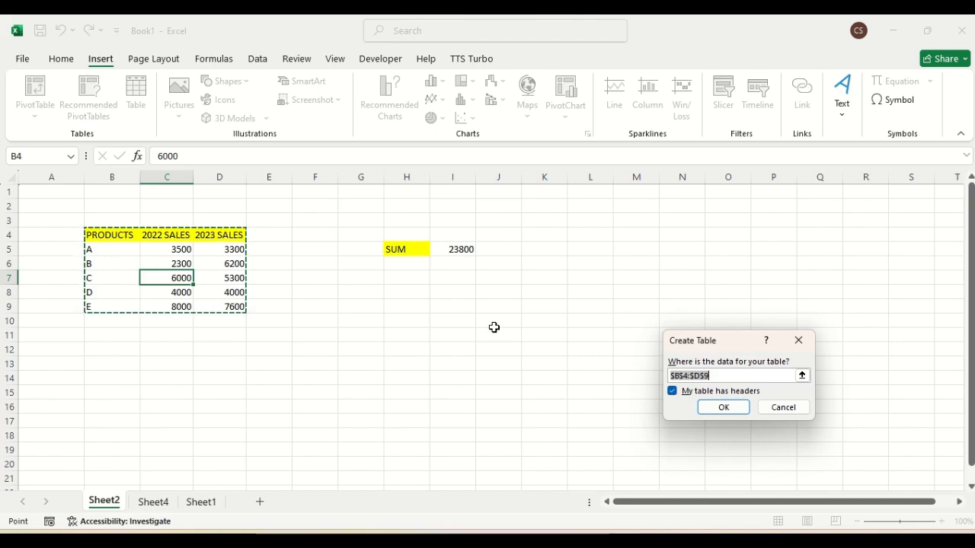
left_click(673, 392)
left_click(673, 392)
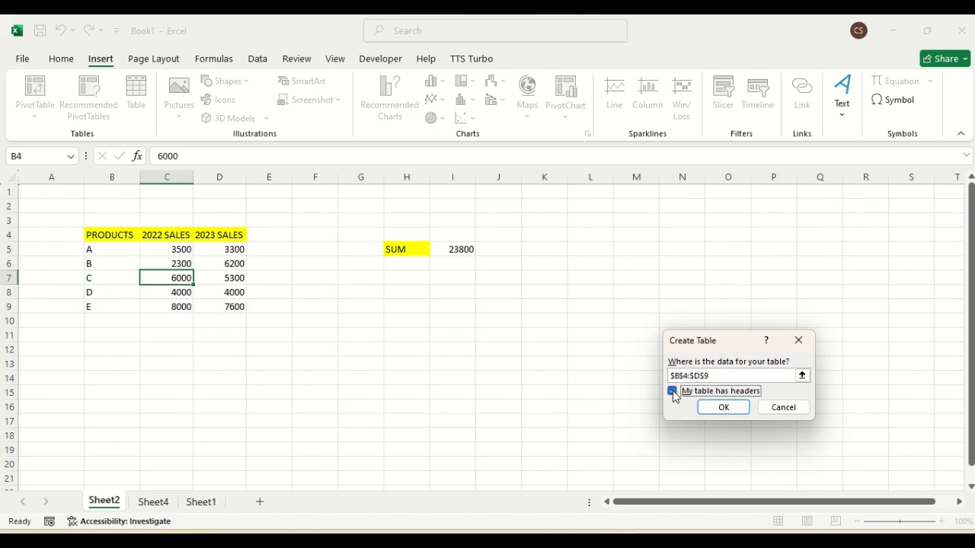
left_click(724, 409)
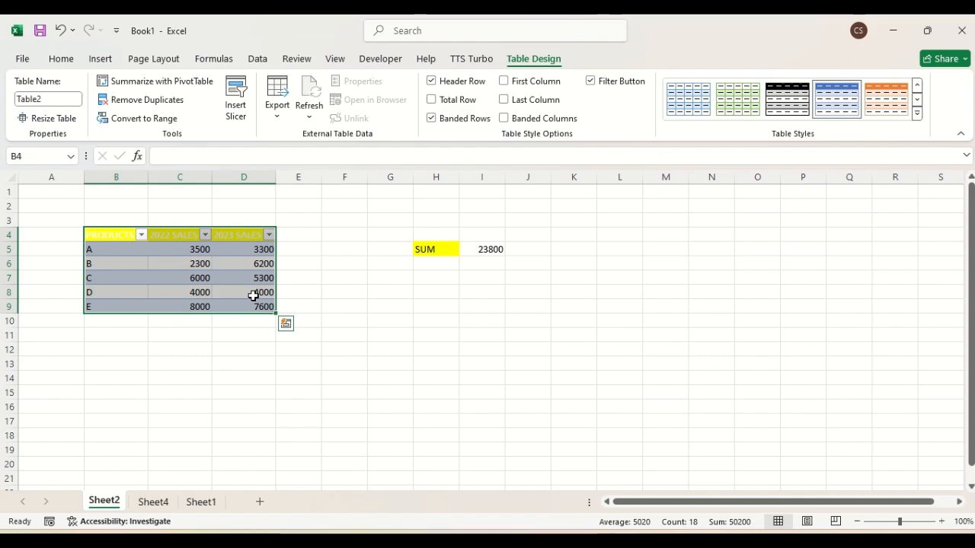
- Change the font colour of the table's header cells B4:D4 to red
left_click(105, 235)
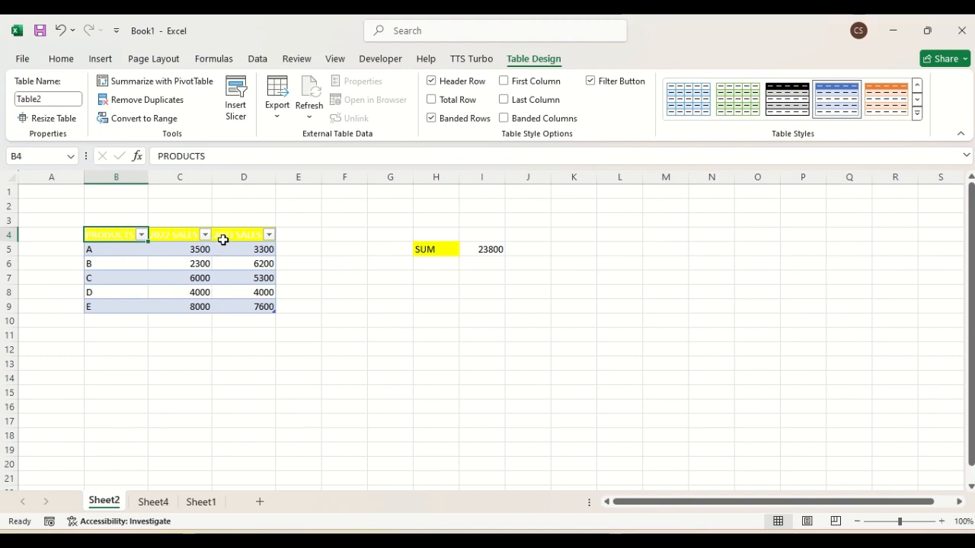
key("shift+Right")
key("shift+Right")
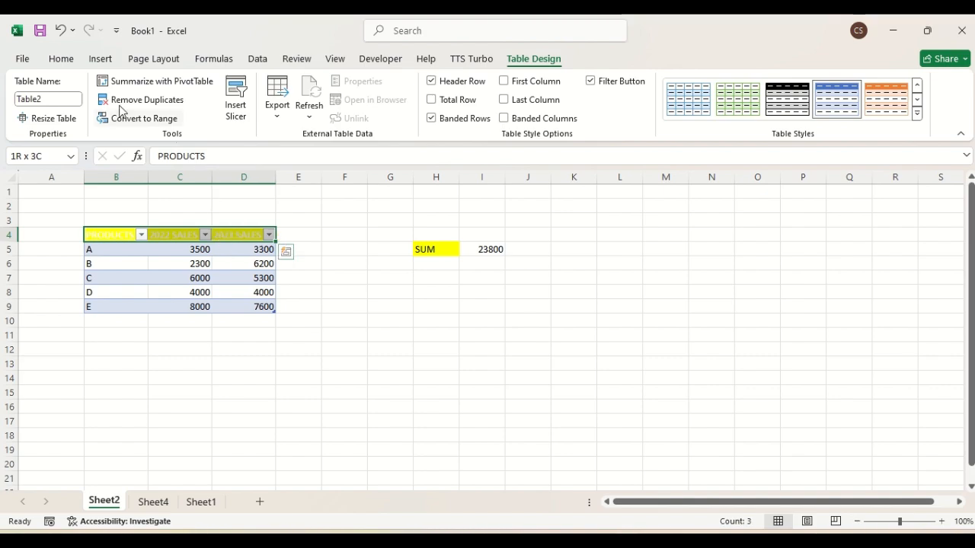
left_click(64, 58)
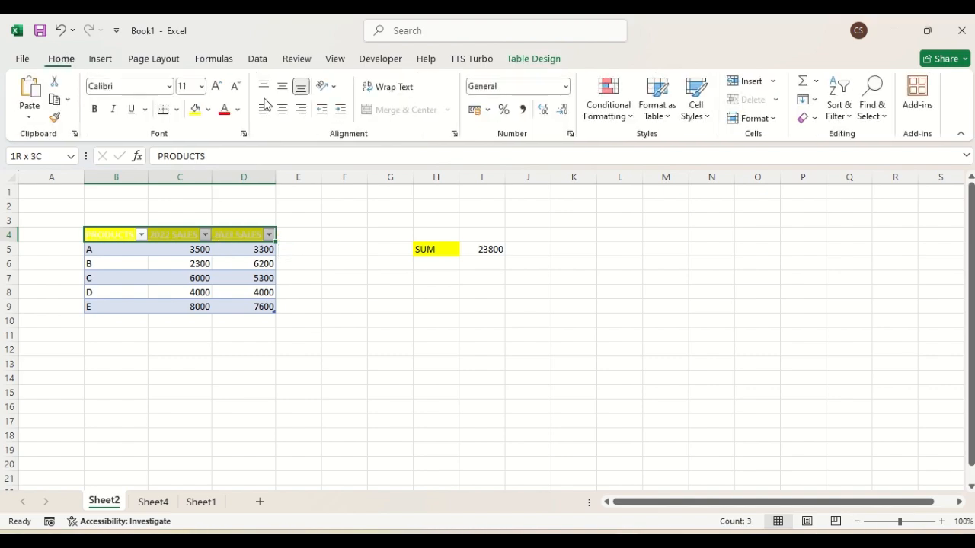
left_click(226, 112)
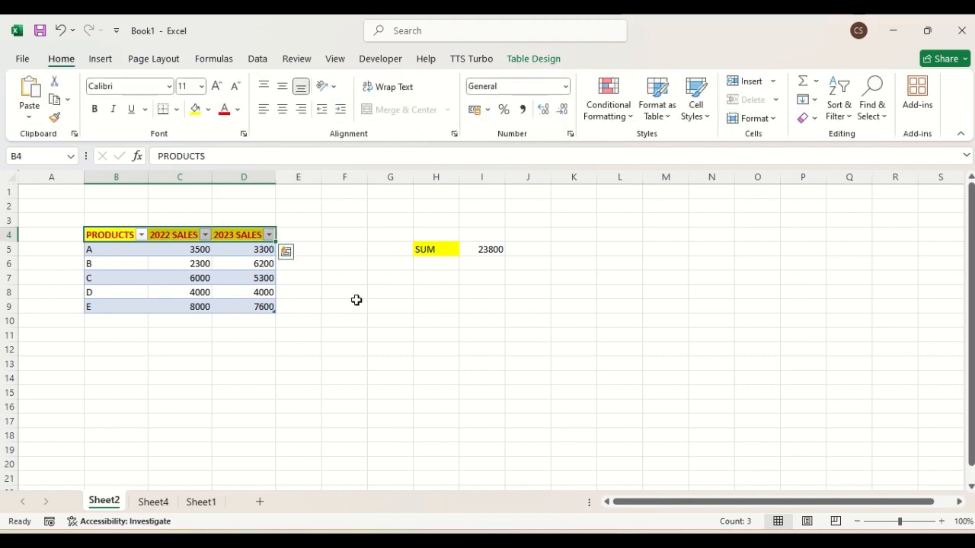
left_click(345, 261)
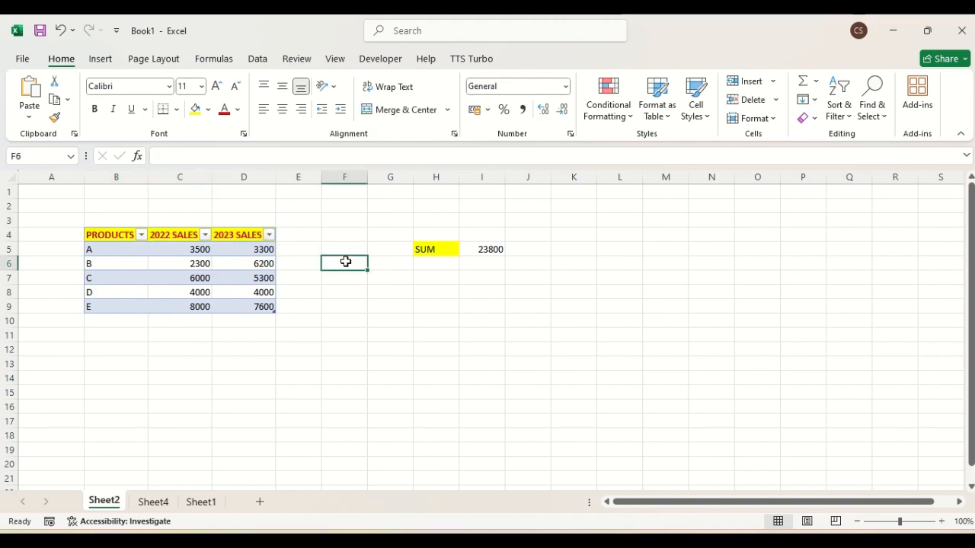
- Look at the filter and sort options of the 2022 SALES column, keeping all values selected
left_click(204, 235)
key("Escape")
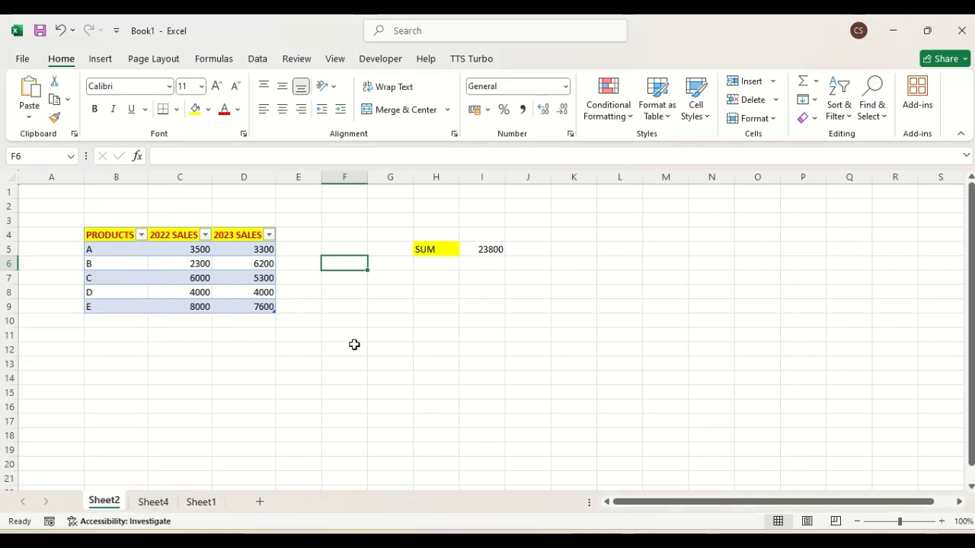
left_click(205, 235)
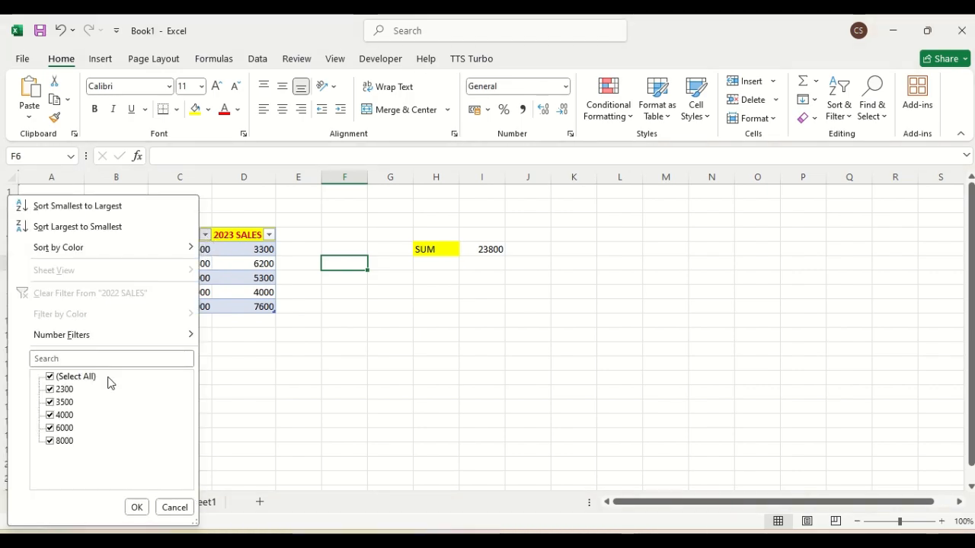
left_click(137, 507)
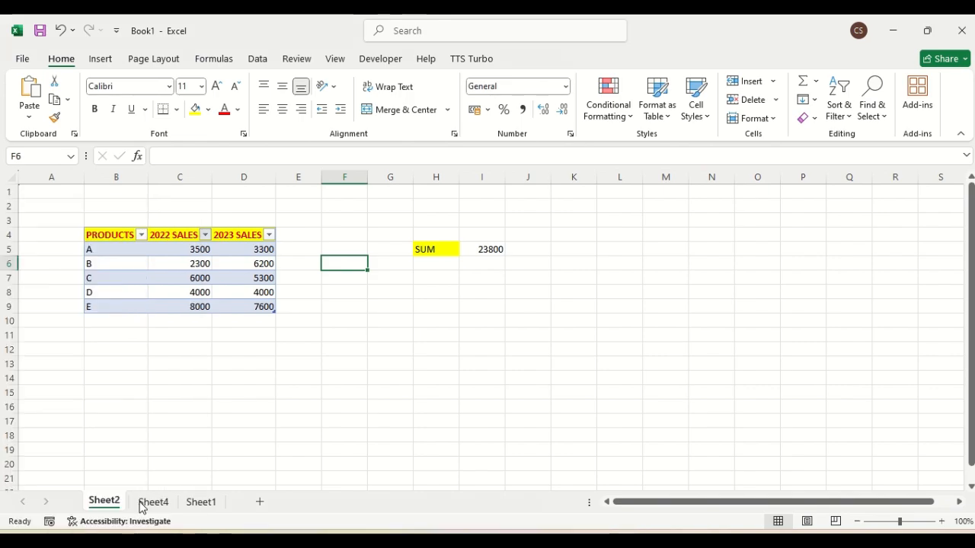
left_click(372, 395)
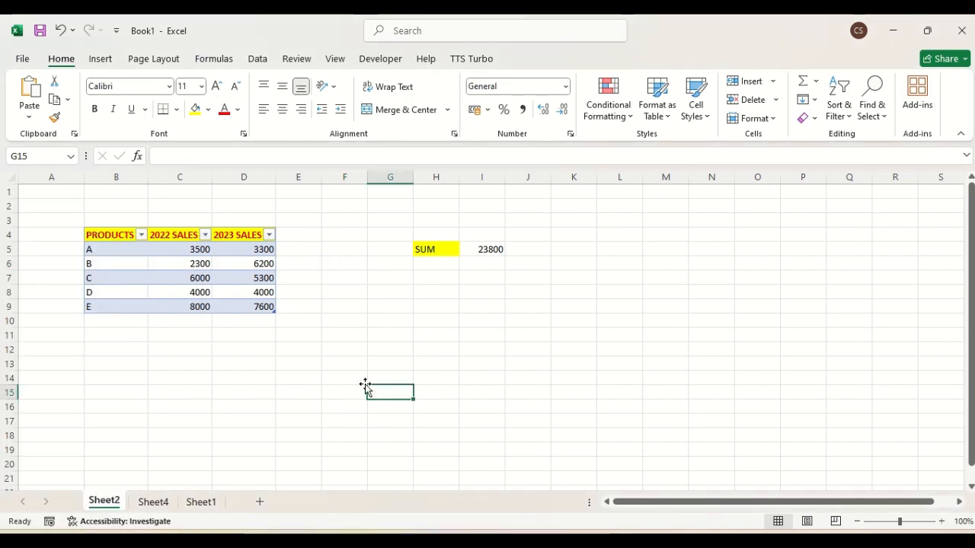
- Add product F in B10 directly below the table, with 2022 sales of 6700 in C10
left_click(93, 322)
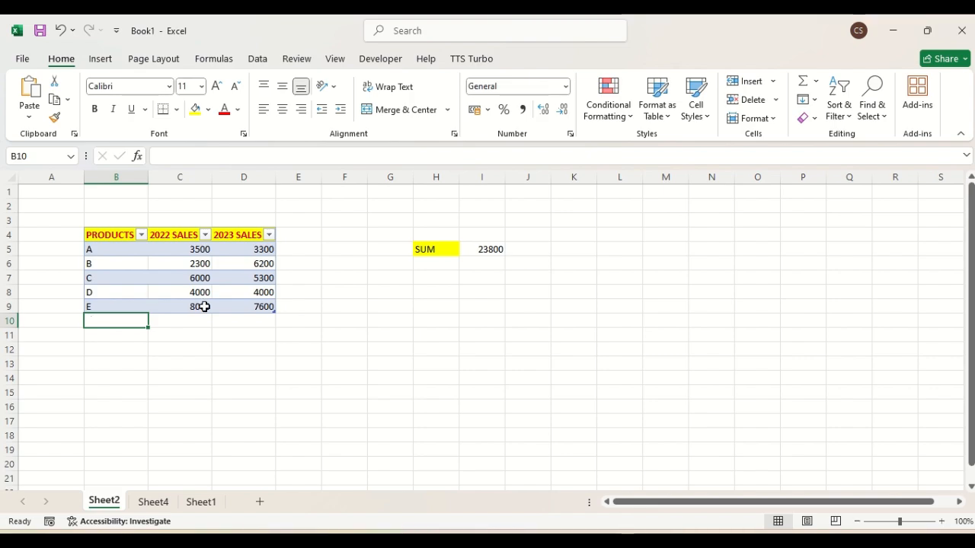
type("F")
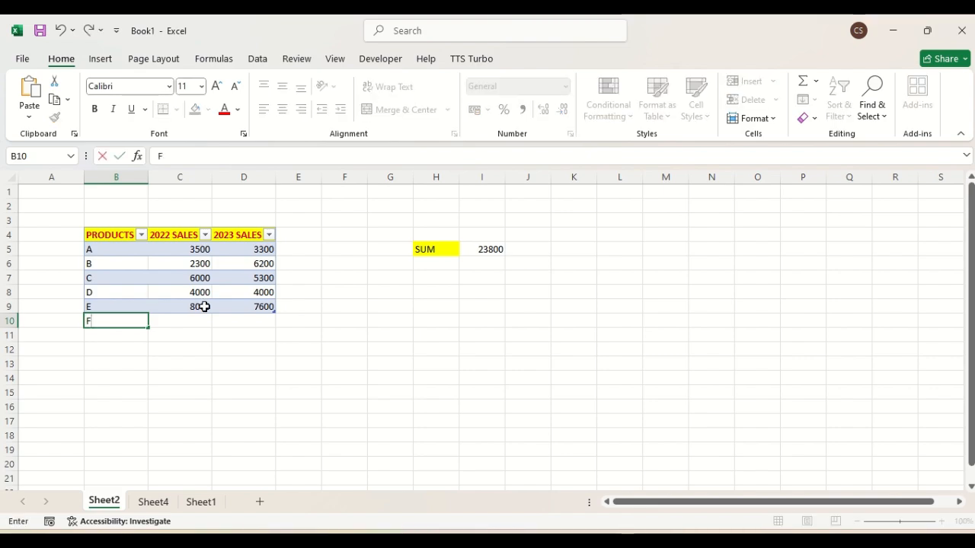
key("Tab")
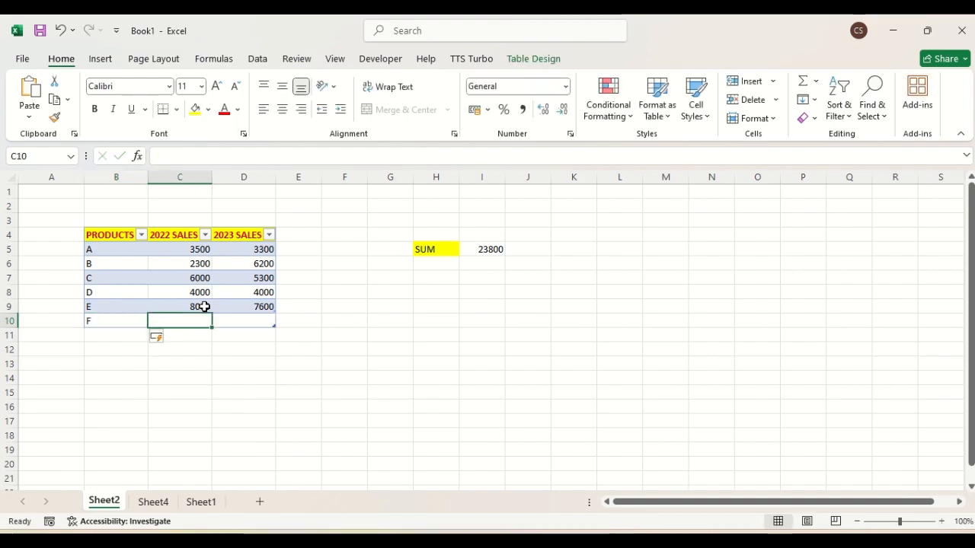
left_click(371, 392)
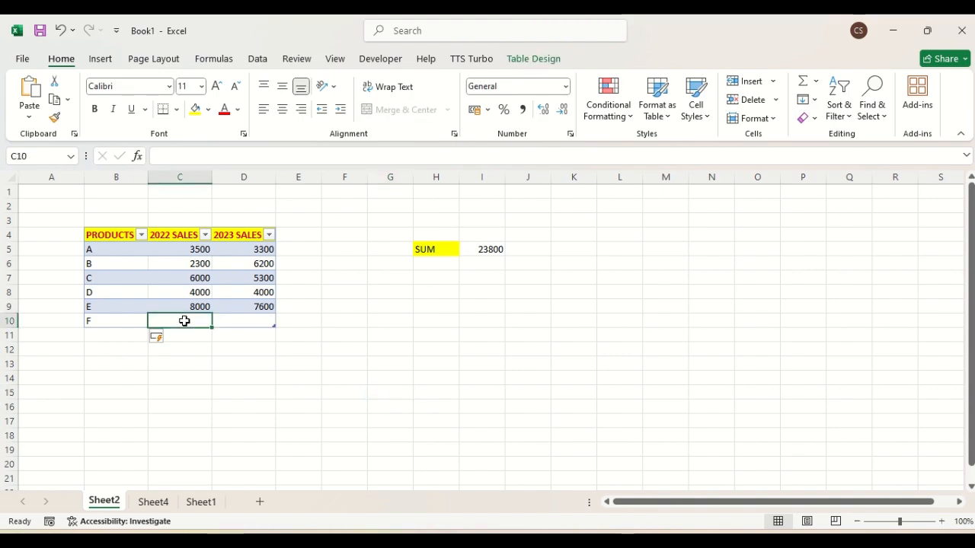
type("6700")
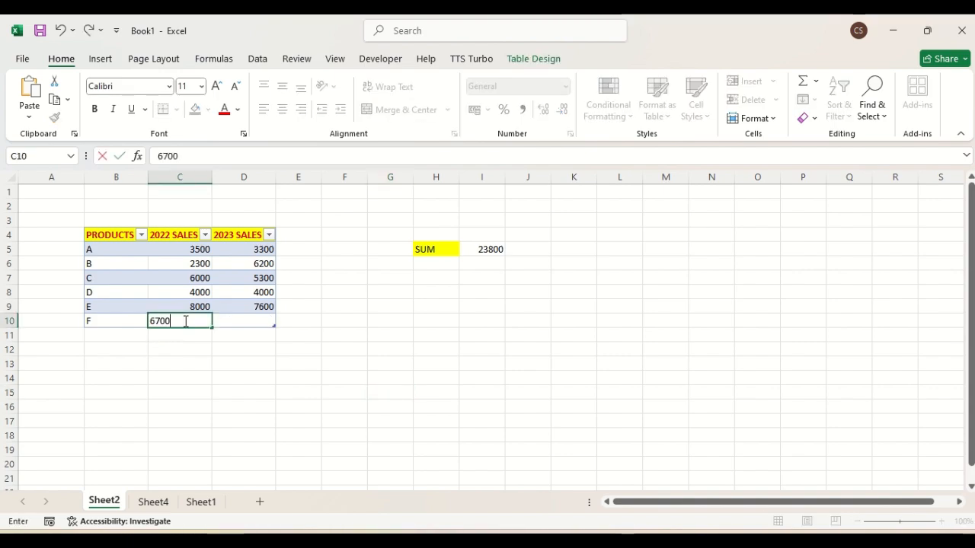
left_click(257, 378)
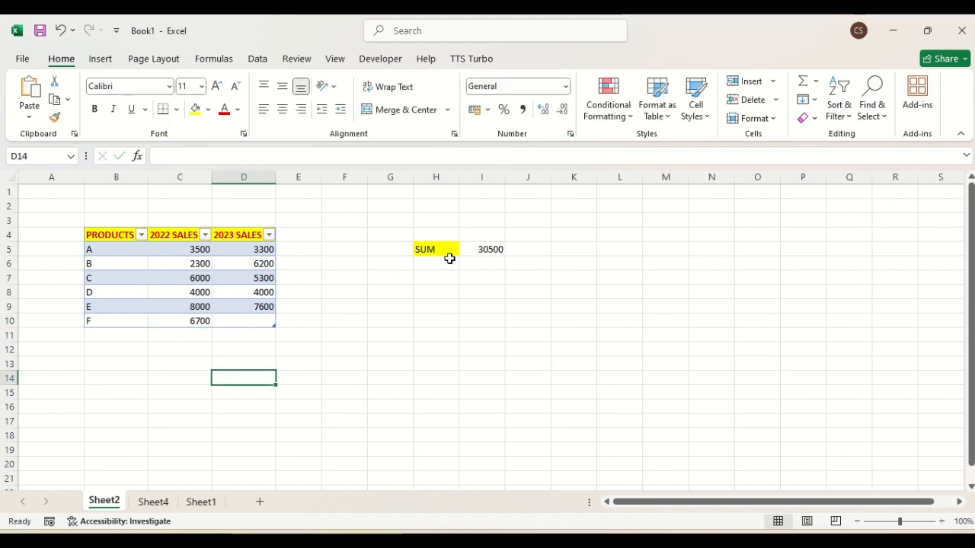
left_click(191, 322)
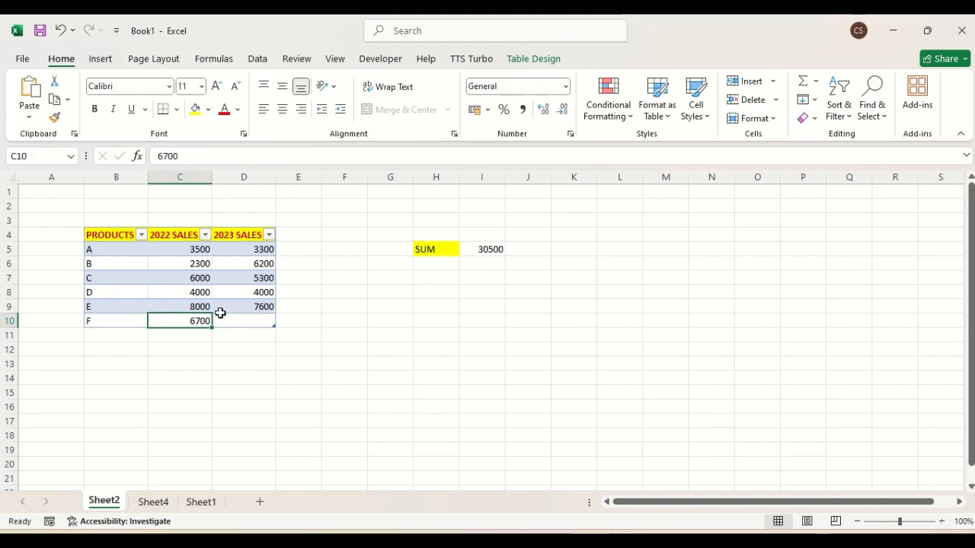
- Add product G in B11 with 2022 sales of 5000 in C11
left_click(93, 336)
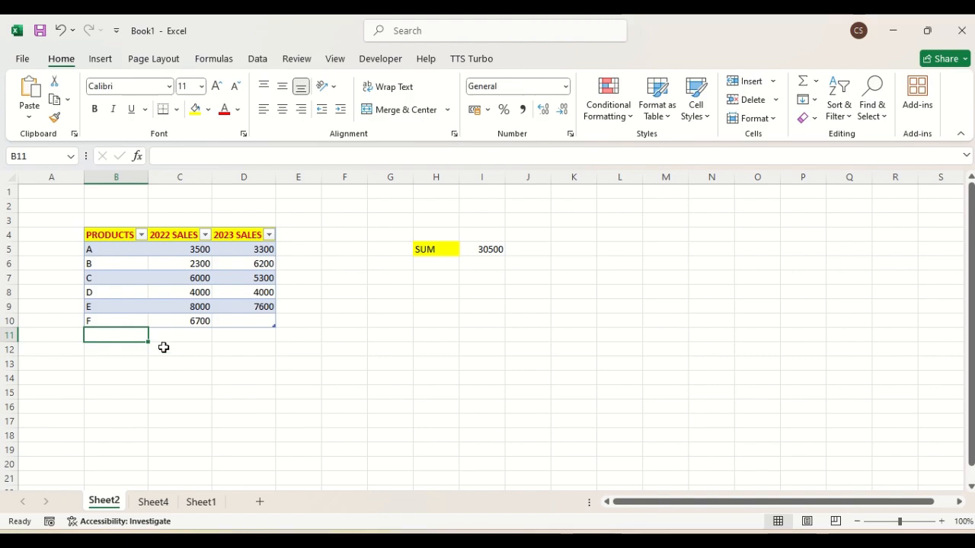
type("G")
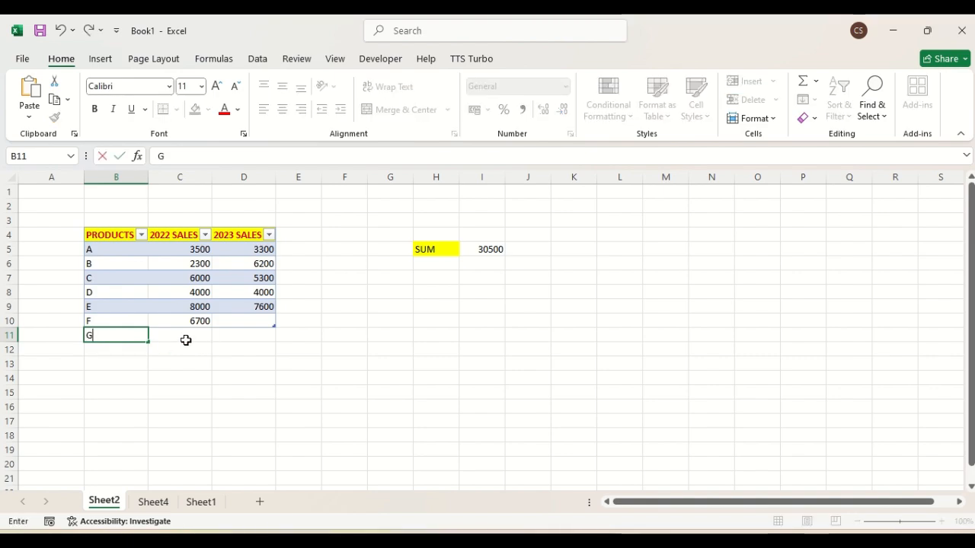
left_click(185, 341)
type("5000")
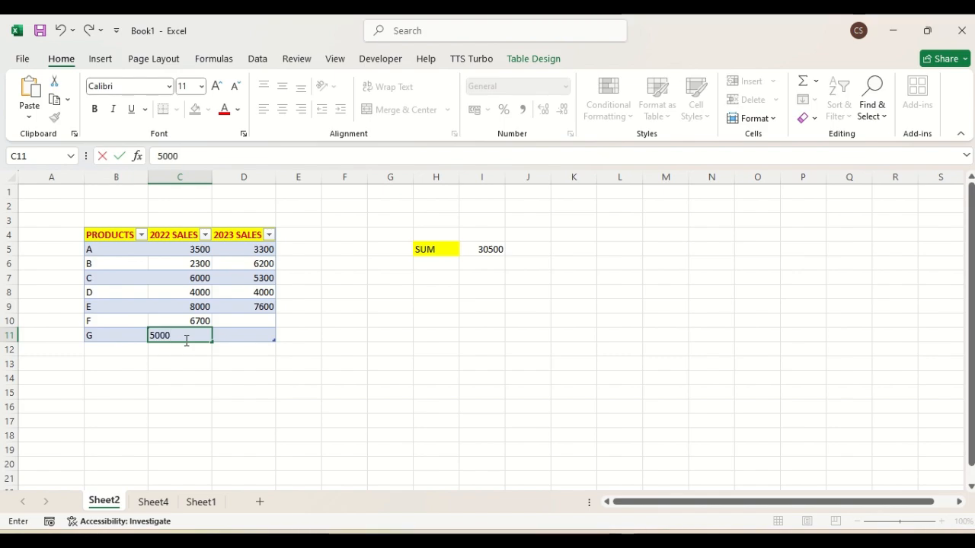
left_click(456, 347)
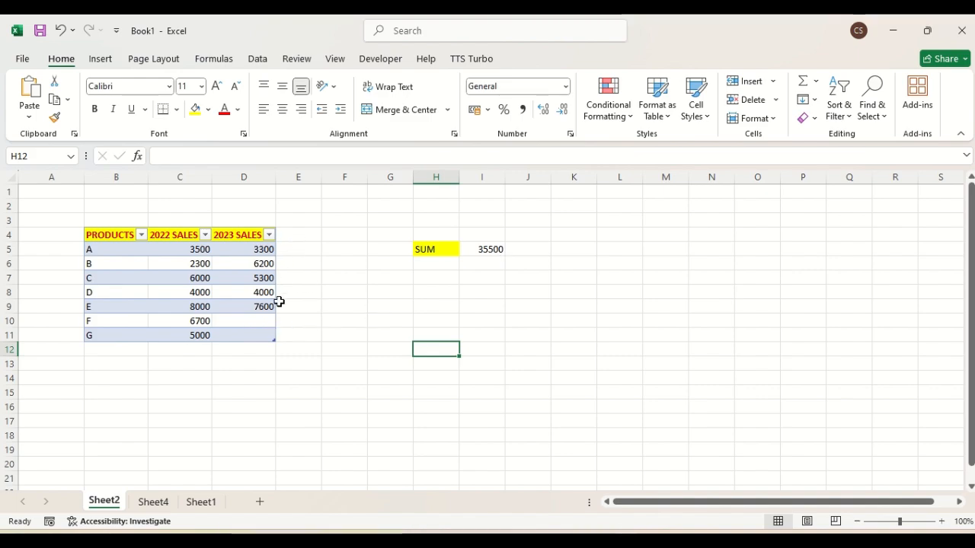
- Enter the 2023 sales for products F and G: 4000 in D10 and 3000 in D11
left_click(260, 321)
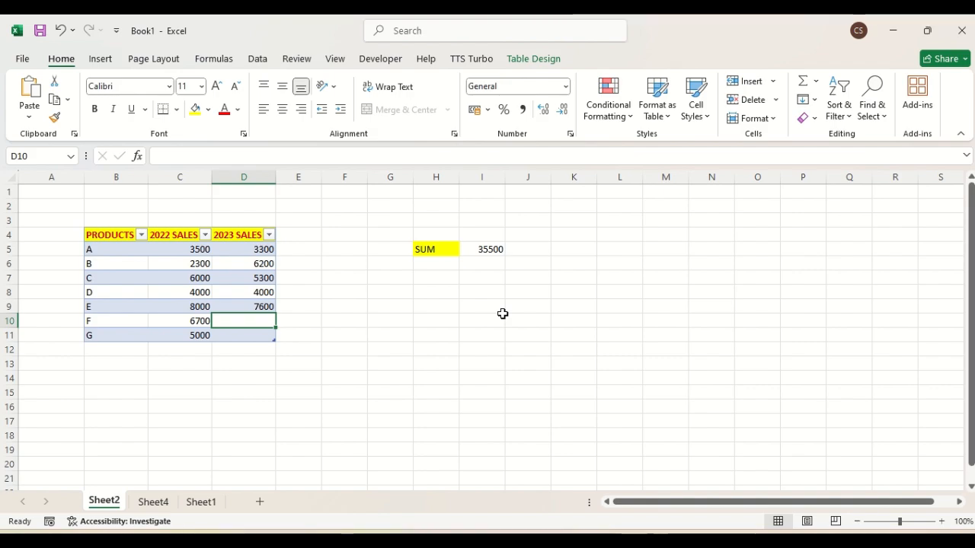
type("4000")
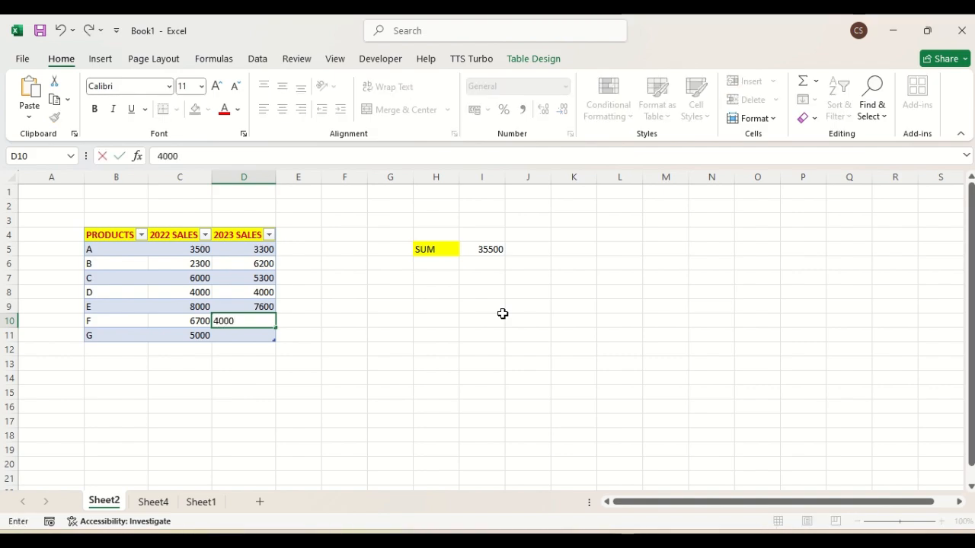
left_click(260, 335)
type("3000")
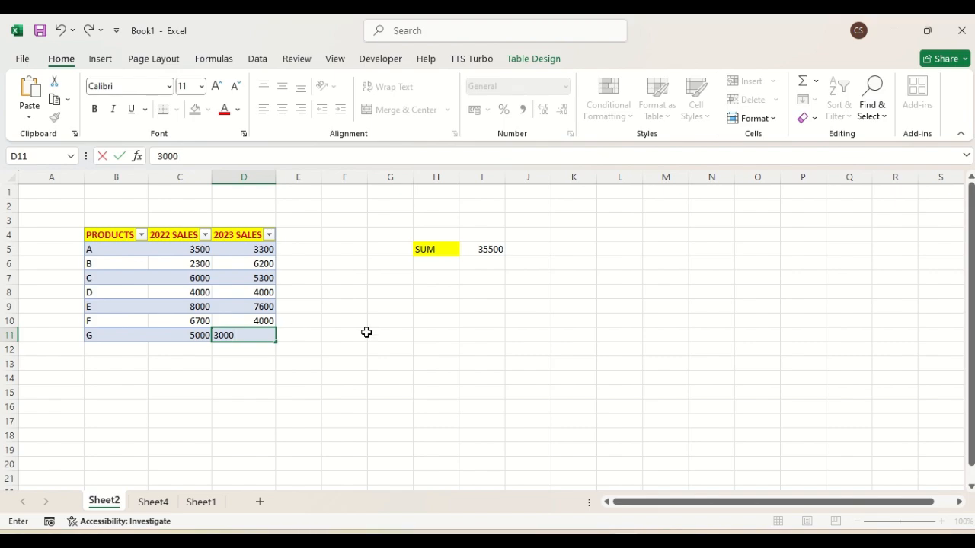
left_click(396, 368)
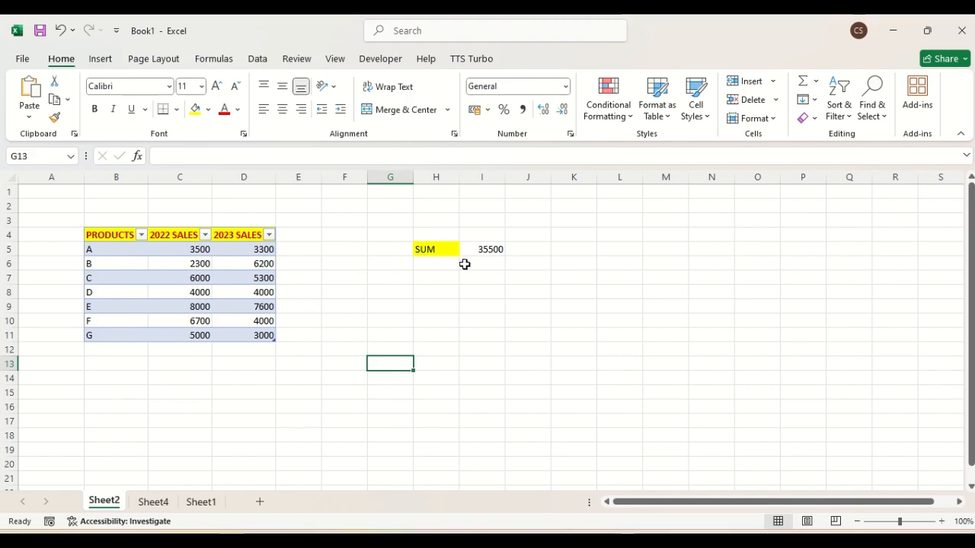
- Add a TOTAL SALES column to the table in E4 and fit column E's width to the header
left_click(291, 238)
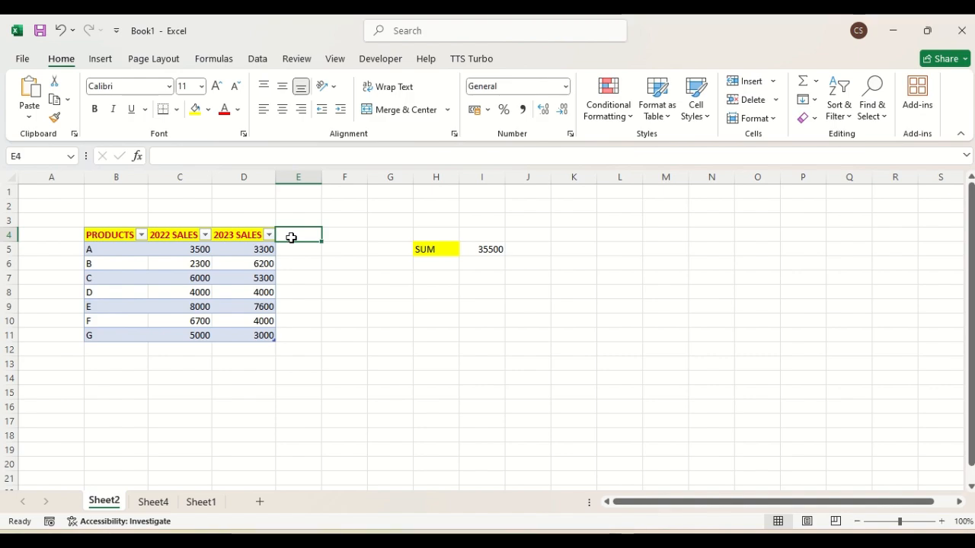
type("T")
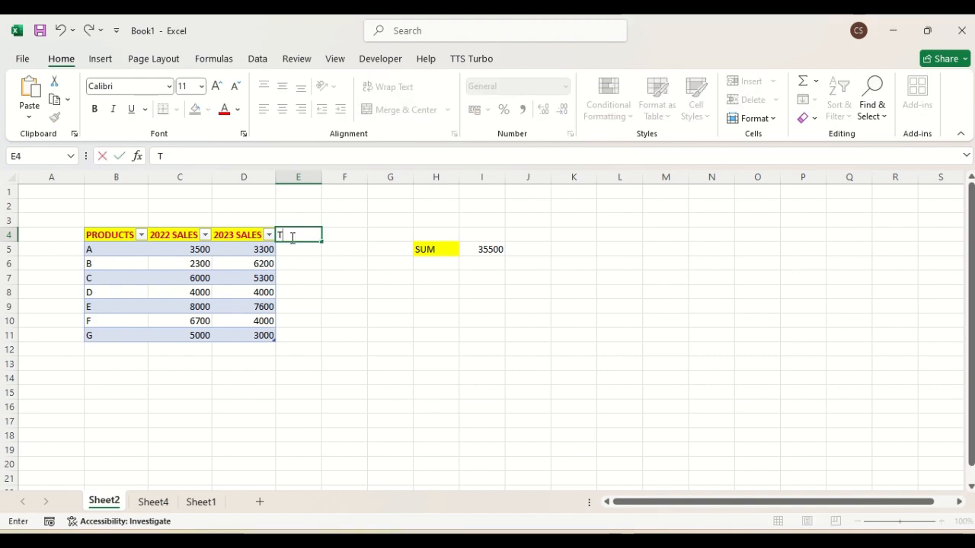
type("OTAL SALES")
left_click(355, 321)
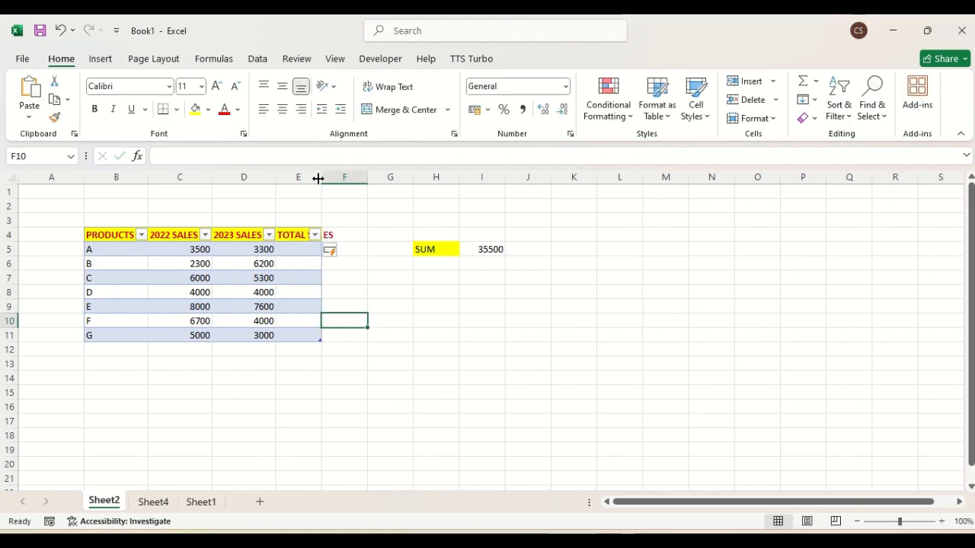
double_click(319, 178)
- Enter a SUM formula in E5 that adds product A's 2022 and 2023 sales, =SUM(Table2[@[2022 SALES]:[2023 SALES]]), filling the TOTAL SALES column
left_click(309, 251)
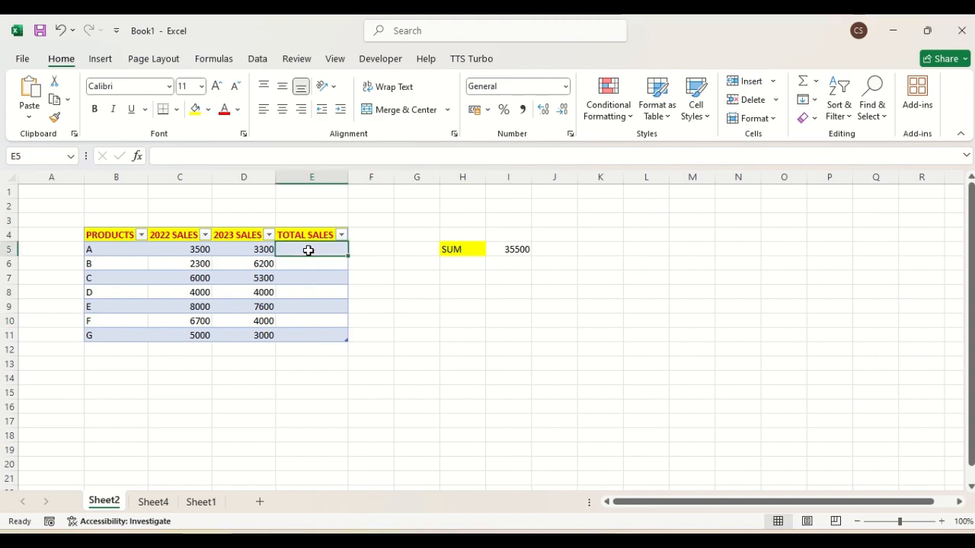
type("=")
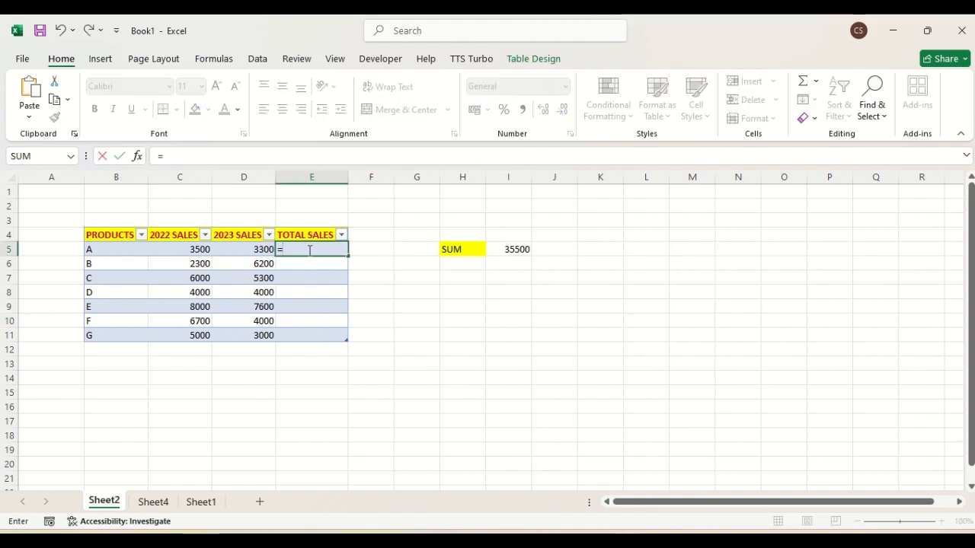
type("SUM")
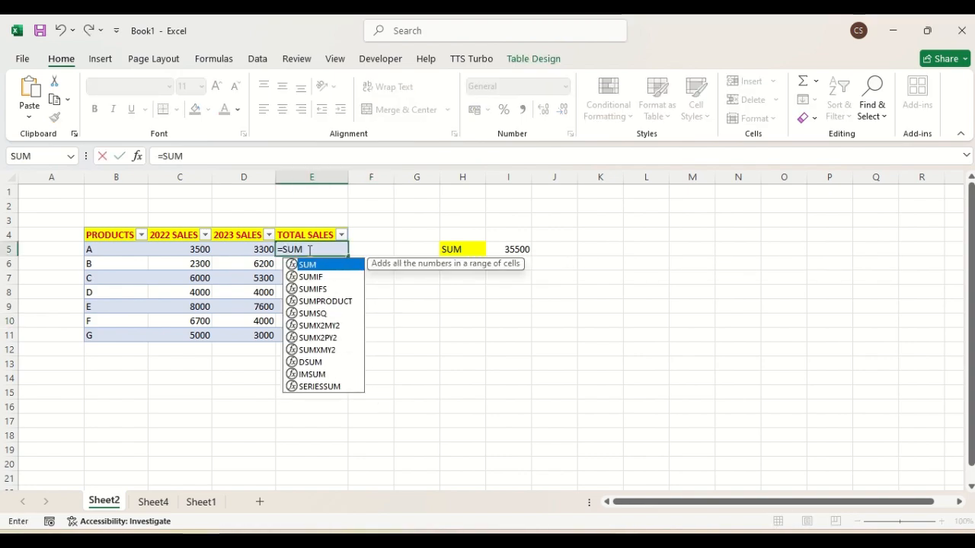
double_click(295, 266)
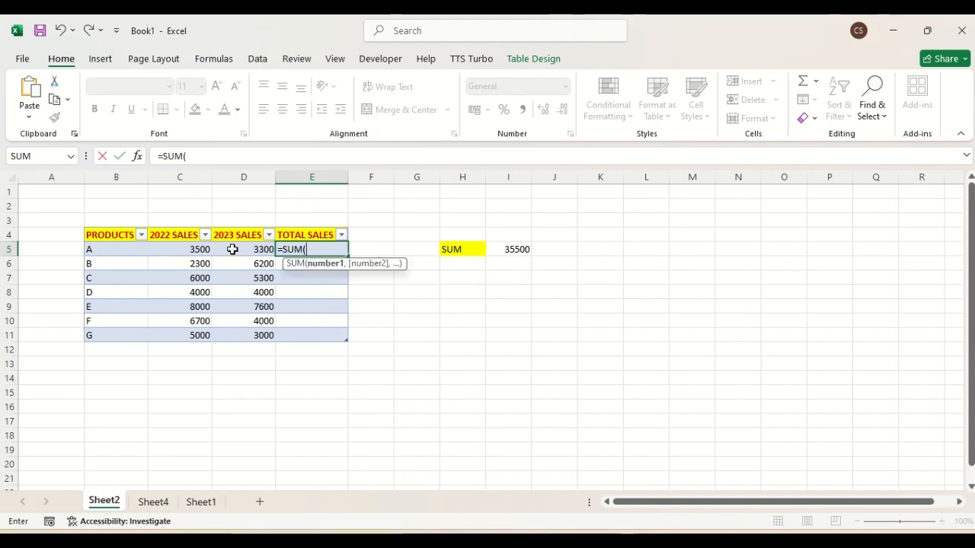
left_click(189, 249)
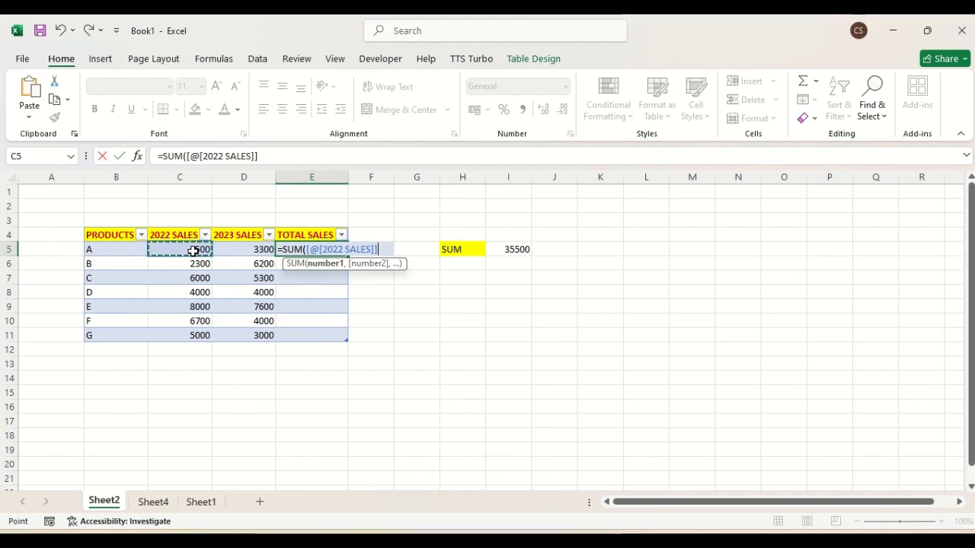
key("shift+Right")
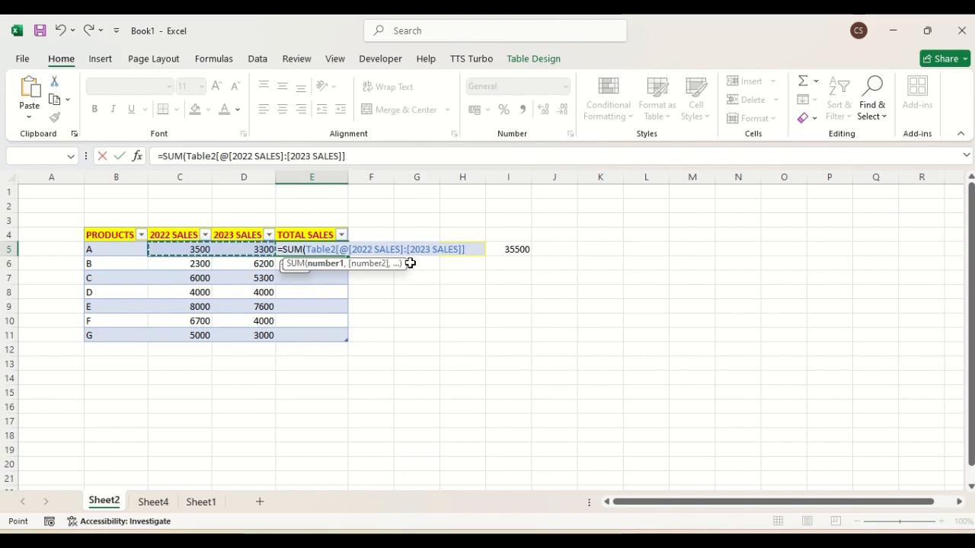
type(")")
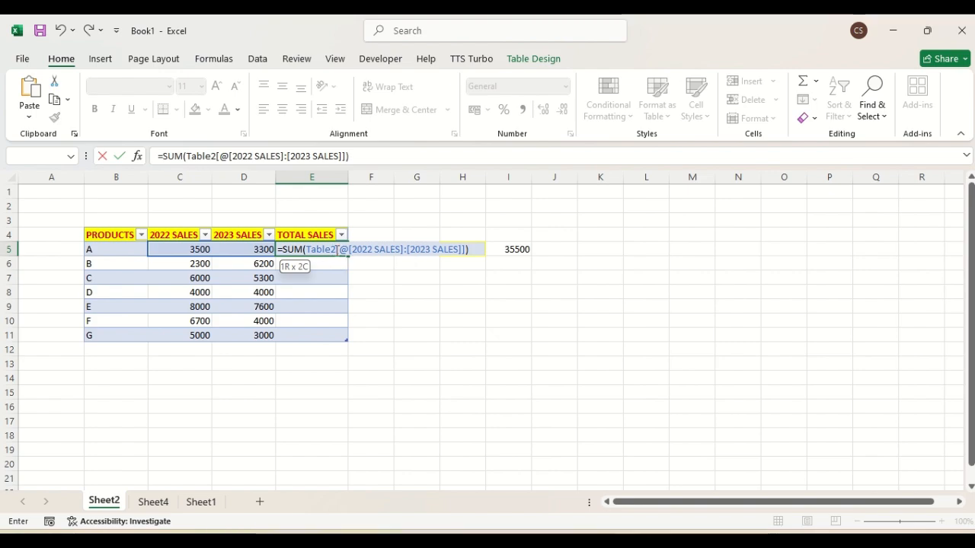
key("Return")
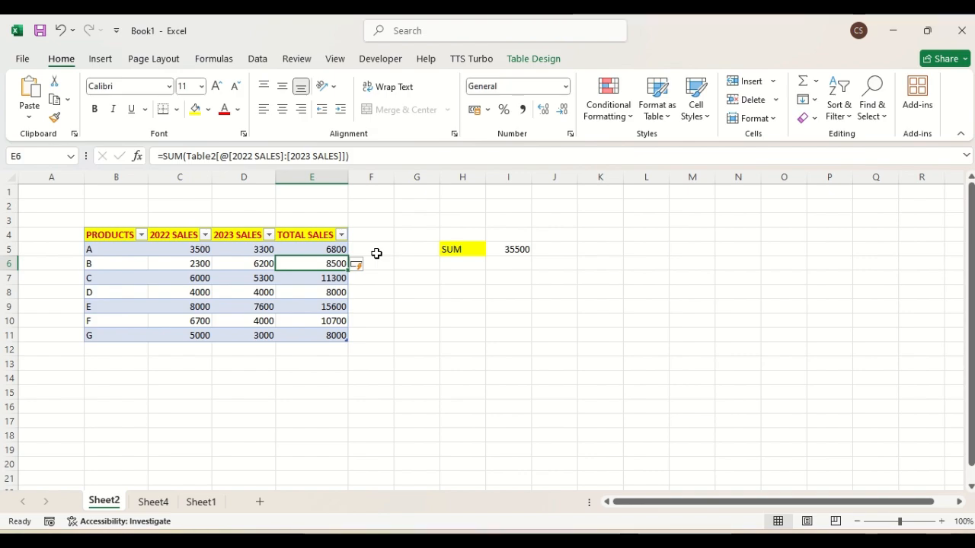
left_click(324, 252)
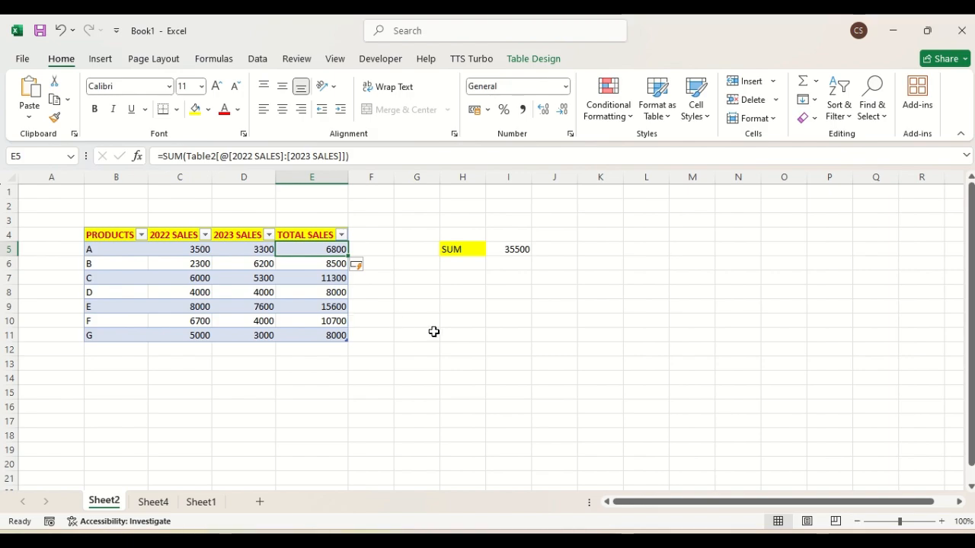
left_click(382, 295)
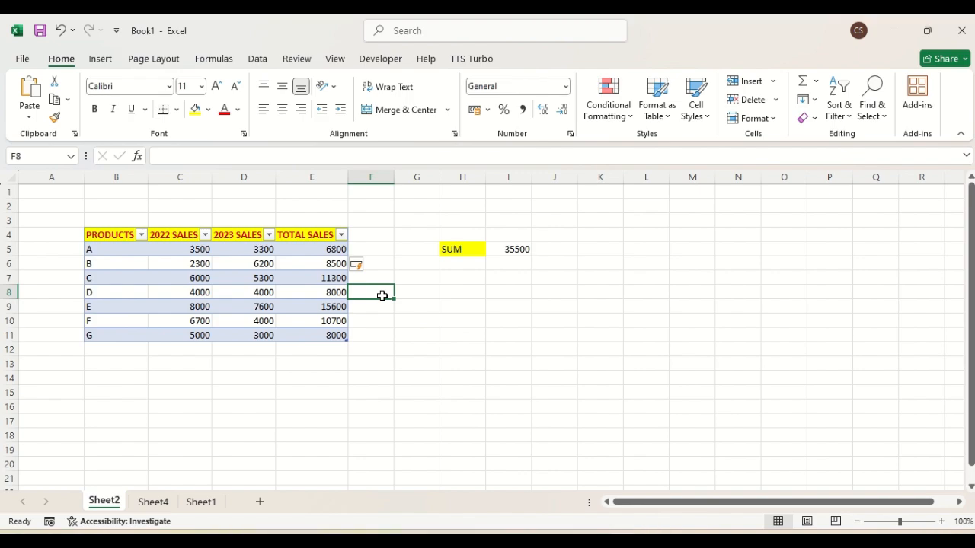
left_click(332, 248)
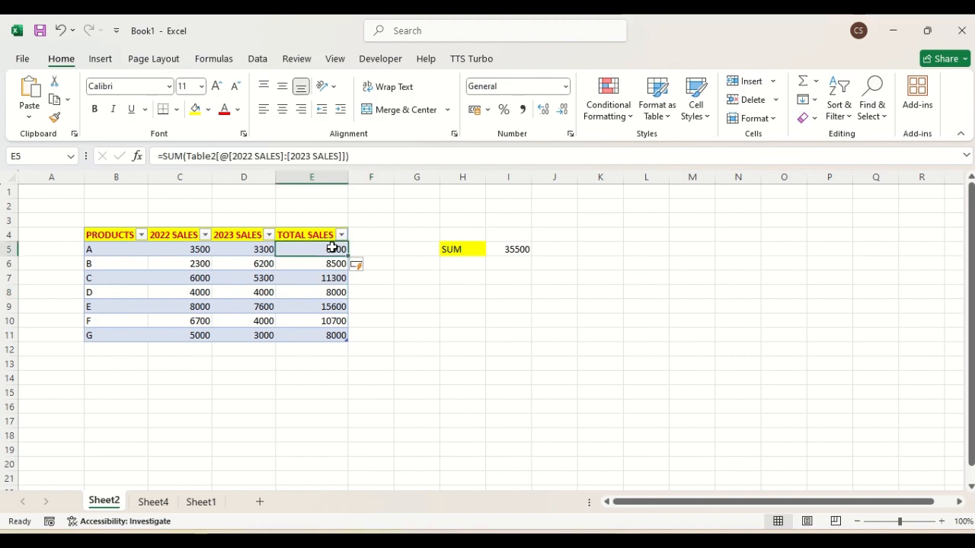